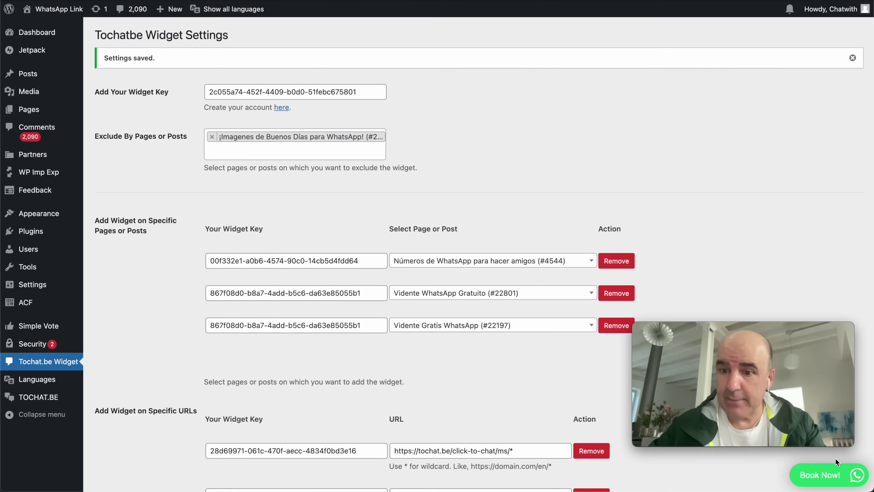
# Step: Open the Demo Agents booking chat with Book Now! and click into its message field
pyautogui.moveTo(817, 425)
pyautogui.moveTo(787, 340); pyautogui.dragTo(775, 72)
pyautogui.click(821, 475)
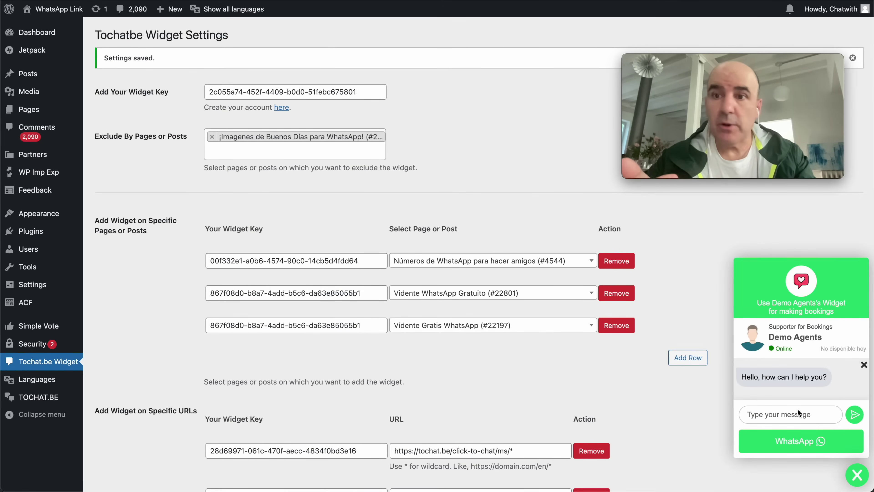
pyautogui.click(798, 414)
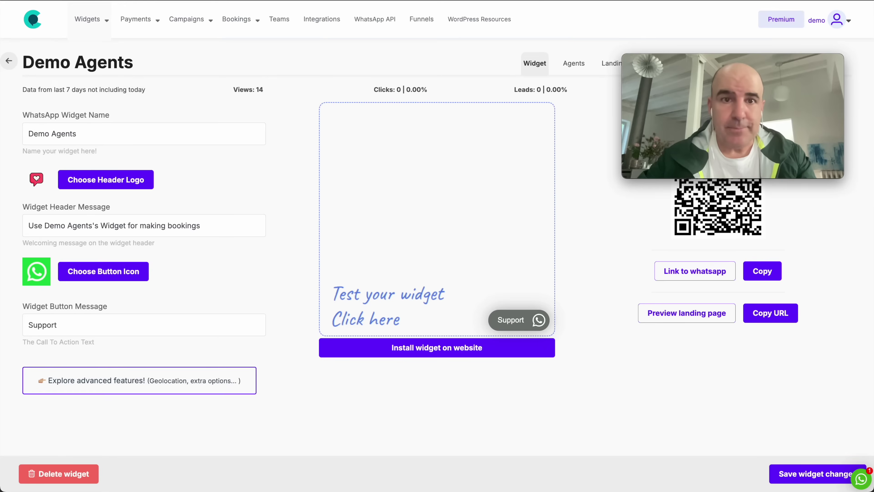
# Step: Open and close the grey Support button's preview popup, then save the widget changes
pyautogui.moveTo(88, 19)
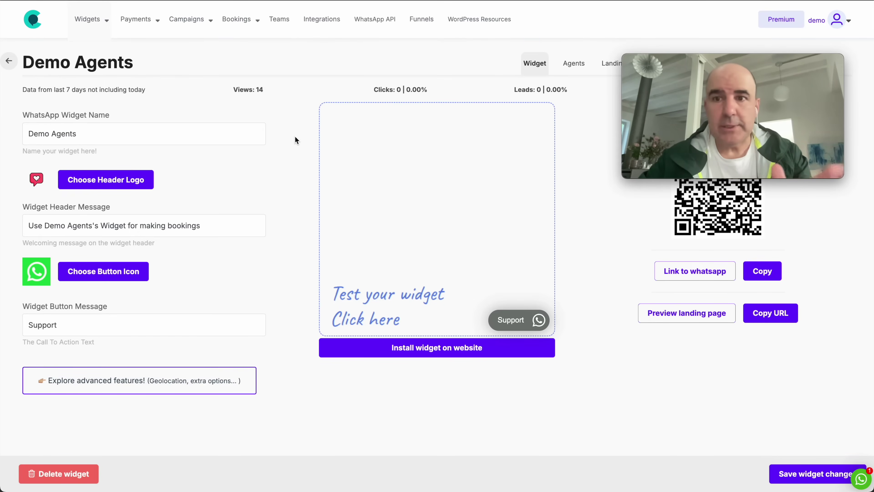
pyautogui.click(515, 319)
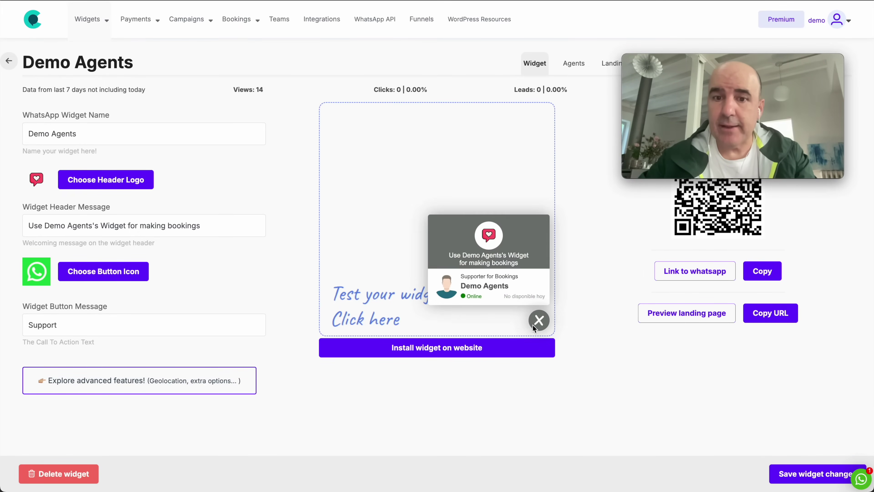
pyautogui.click(543, 320)
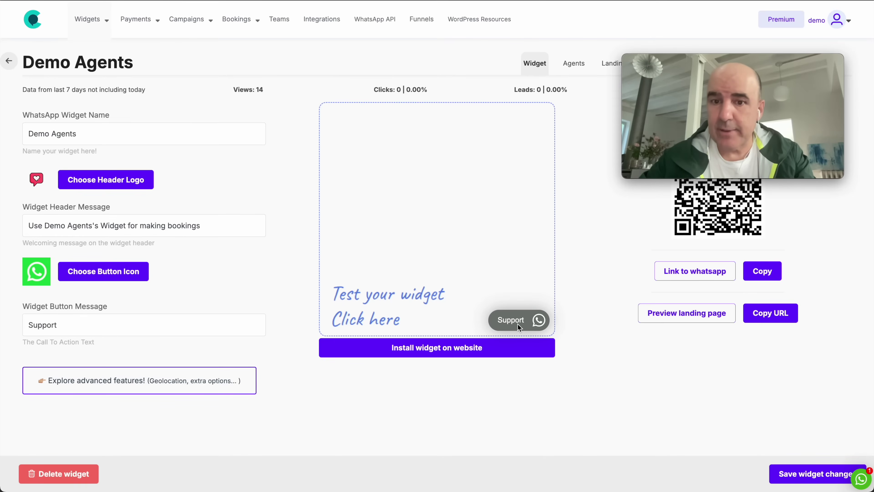
pyautogui.click(791, 477)
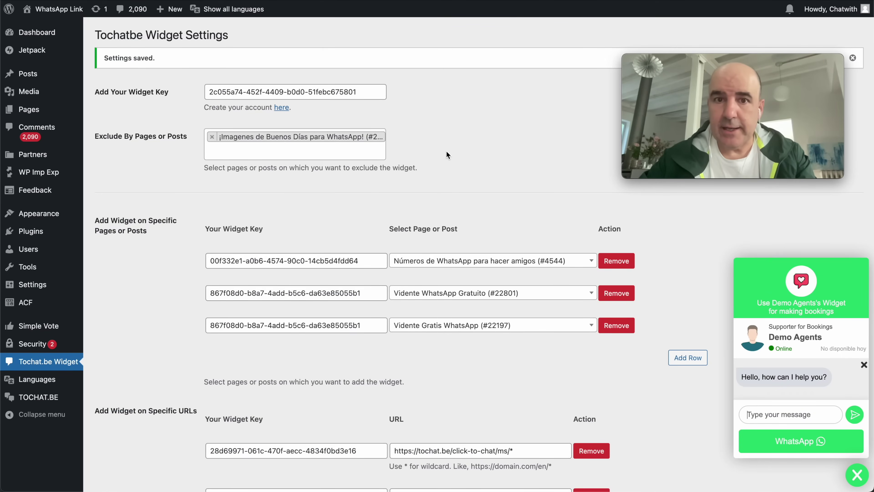
# Step: Reload the admin to load the updated widget, then go to Posts and on to Pages
pyautogui.press('super+r')
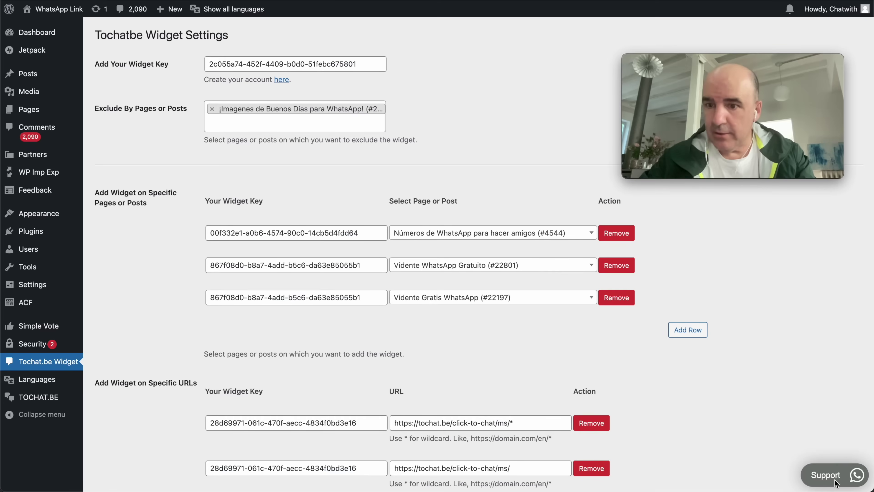
pyautogui.moveTo(25, 75)
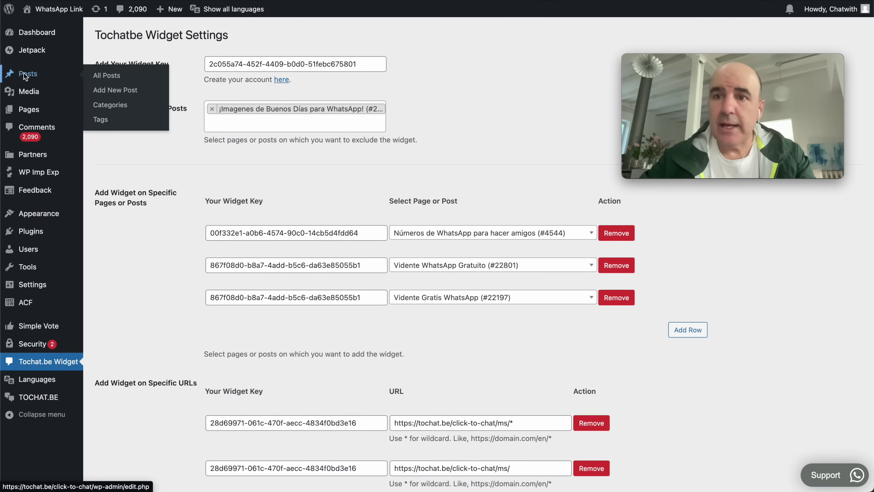
pyautogui.click(25, 75)
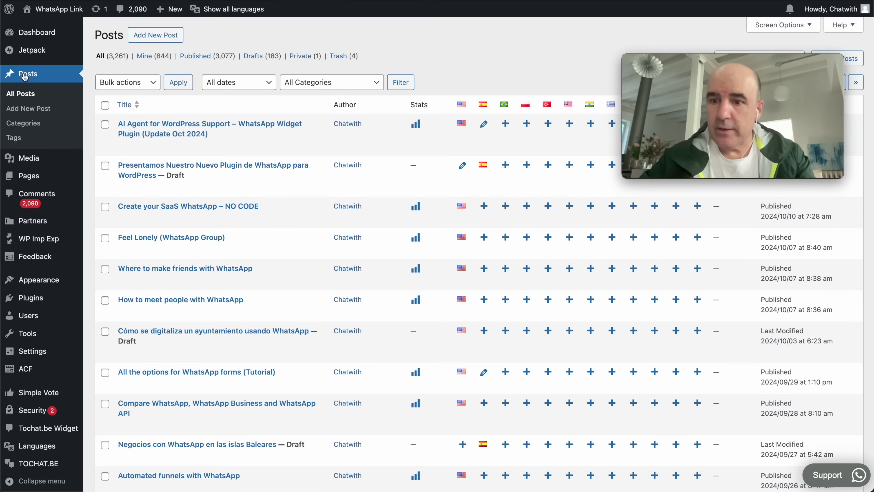
pyautogui.moveTo(32, 179)
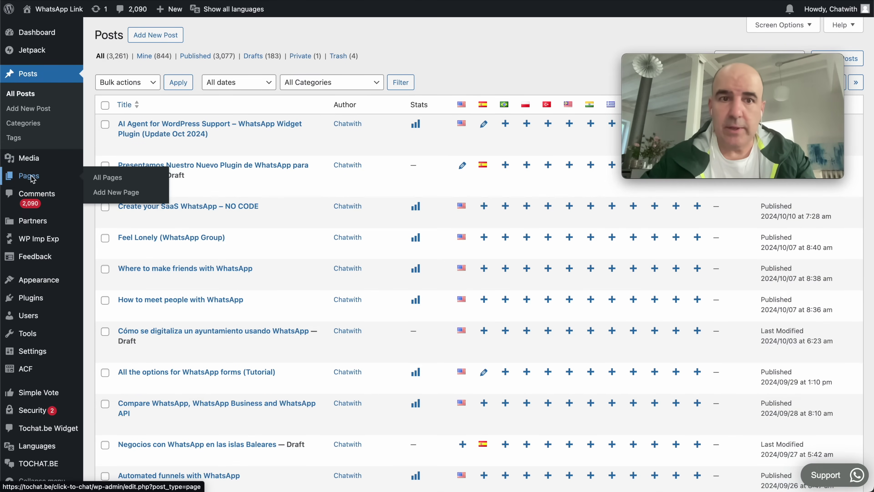
pyautogui.click(32, 178)
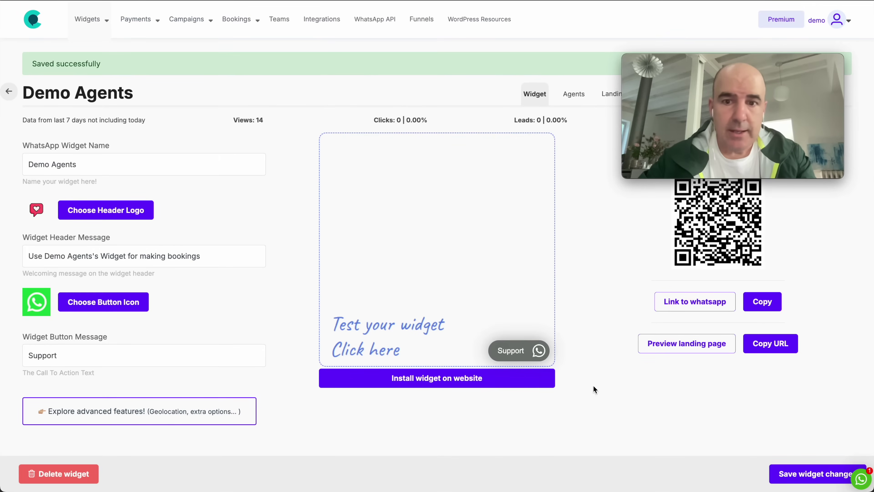
# Step: Turn on 'Show widget opened on page load' under advanced features and save
pyautogui.scroll(-4, 201, 329)
pyautogui.click(142, 276)
pyautogui.scroll(-8, 103, 272)
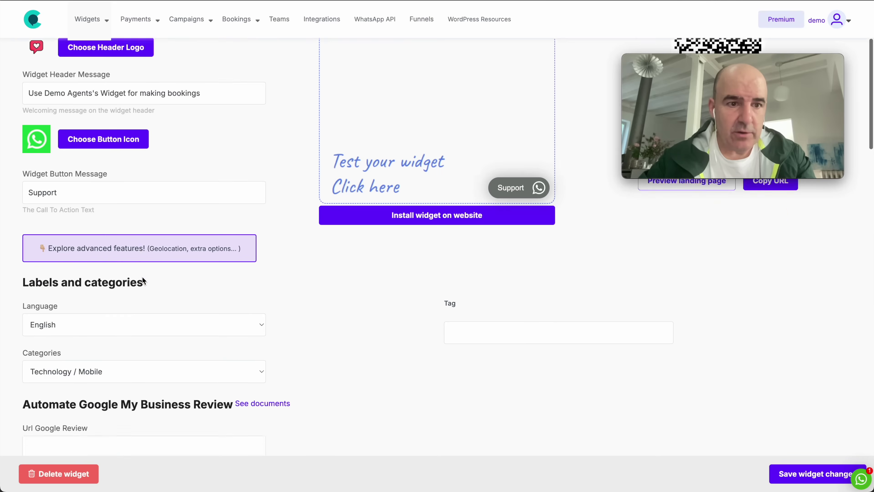
pyautogui.click(65, 269)
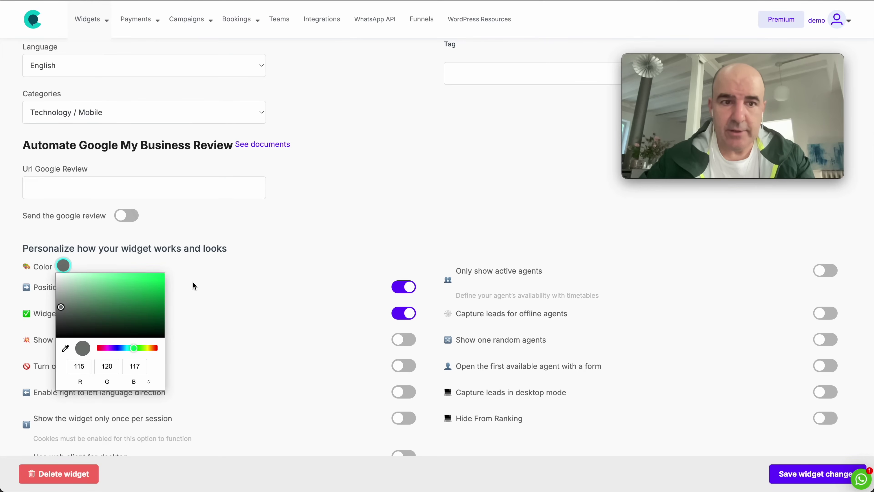
pyautogui.click(263, 291)
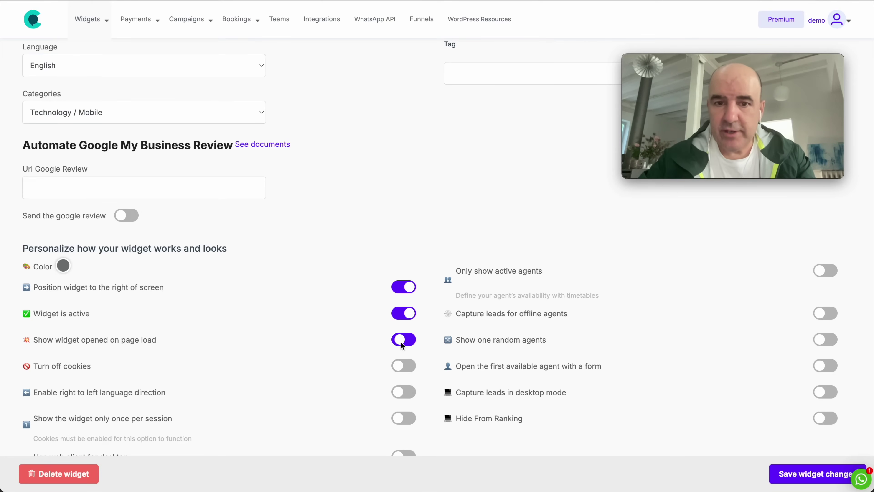
pyautogui.click(792, 470)
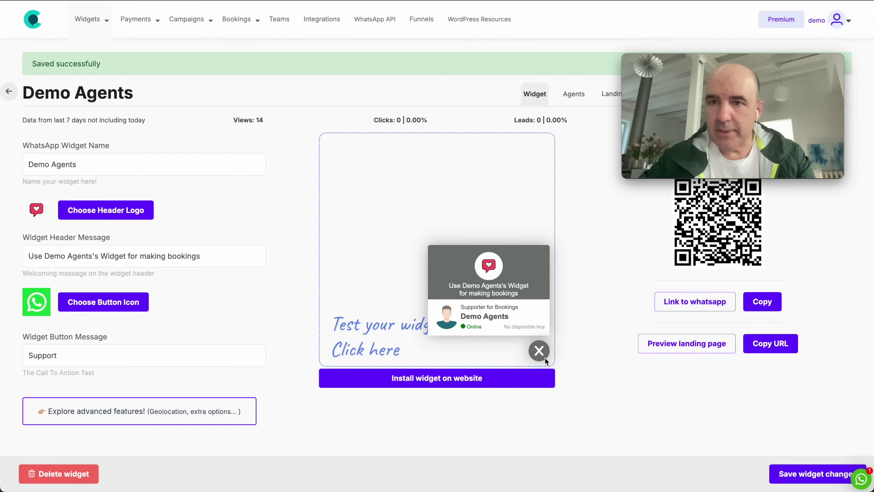
# Step: Turn auto-open on page load back off and save the widget again
pyautogui.scroll(-6, 271, 232)
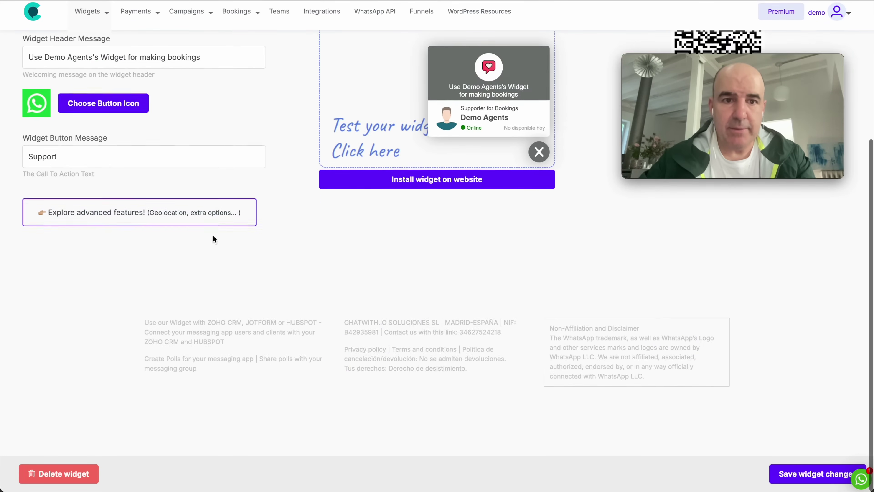
pyautogui.click(214, 222)
pyautogui.scroll(-10, 289, 312)
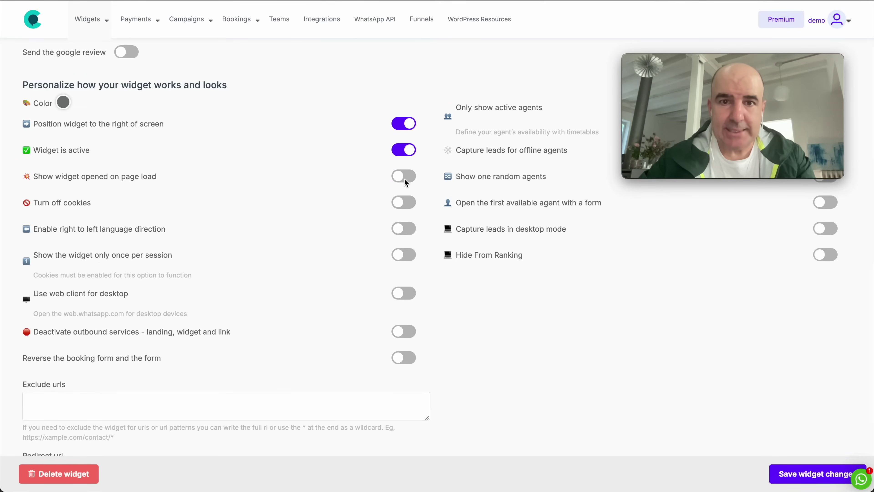
pyautogui.click(809, 474)
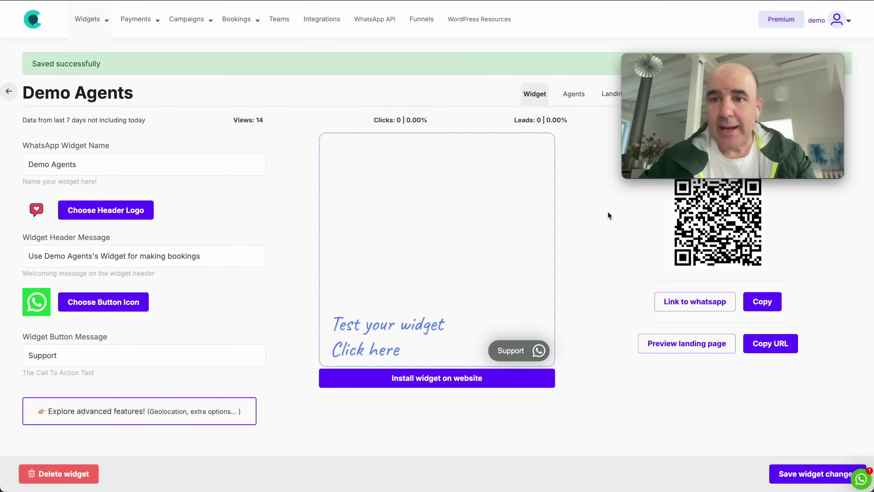
pyautogui.moveTo(719, 55); pyautogui.dragTo(721, 317)
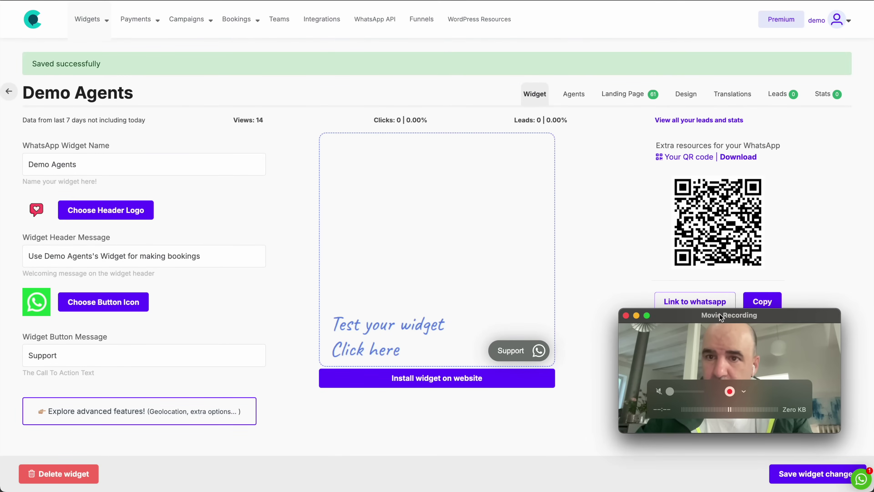
# Step: In Design settings, try the widget animation as none, then Fade, and save
pyautogui.click(686, 94)
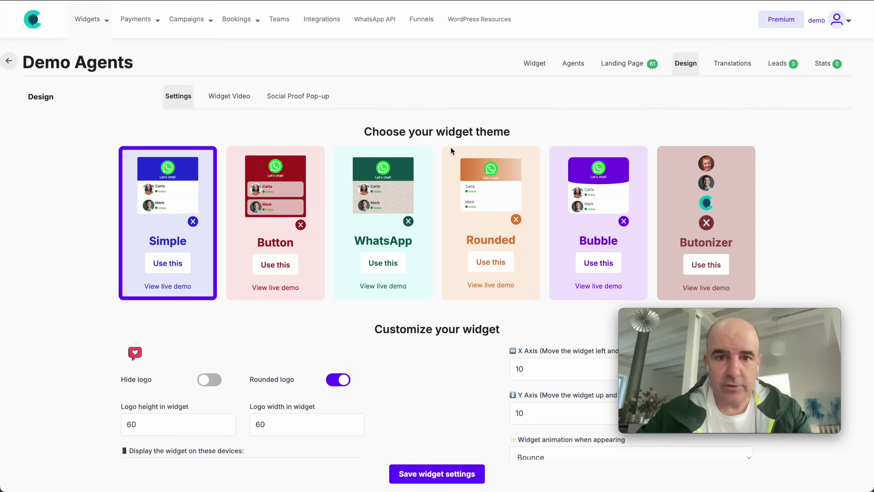
pyautogui.scroll(-10, 451, 147)
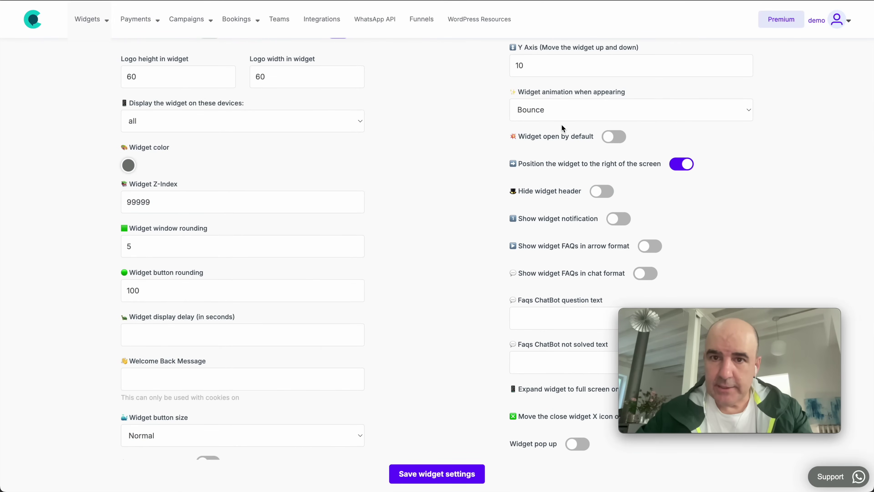
pyautogui.click(557, 117)
pyautogui.click(556, 99)
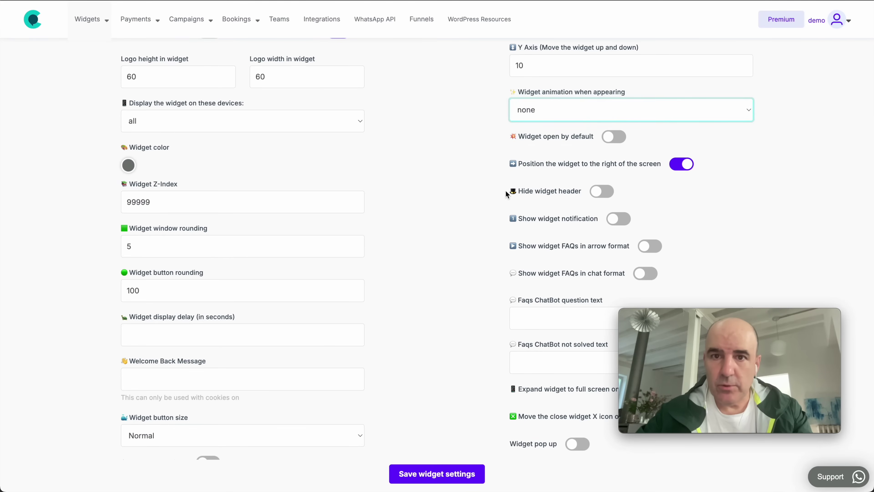
pyautogui.click(542, 116)
pyautogui.click(526, 145)
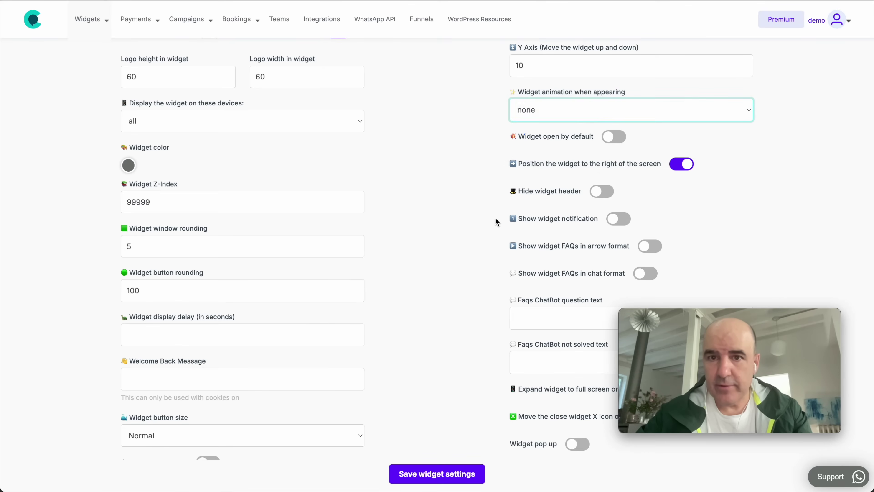
pyautogui.click(469, 479)
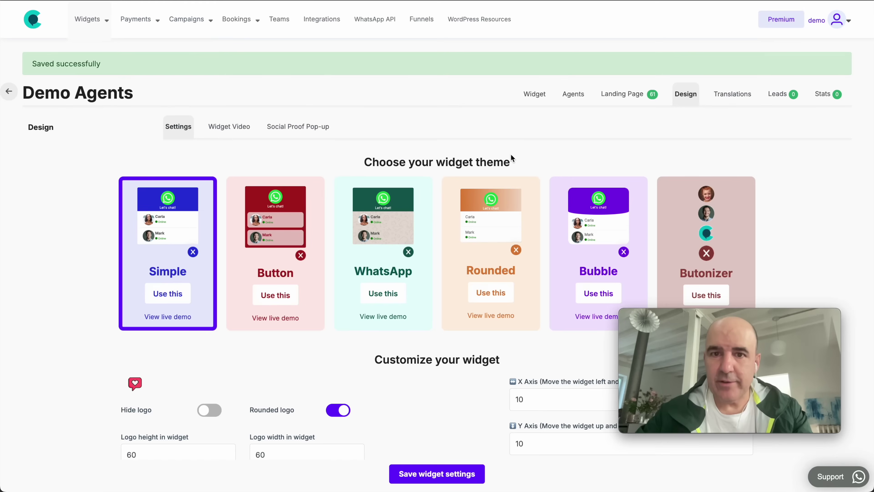
# Step: Set the widget animation to none and save the widget settings
pyautogui.scroll(-8, 542, 154)
pyautogui.click(542, 154)
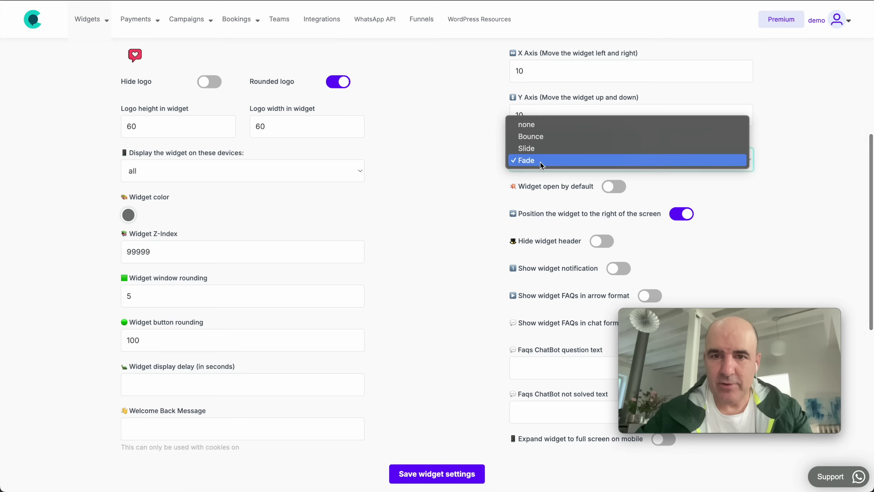
pyautogui.click(524, 125)
pyautogui.click(465, 474)
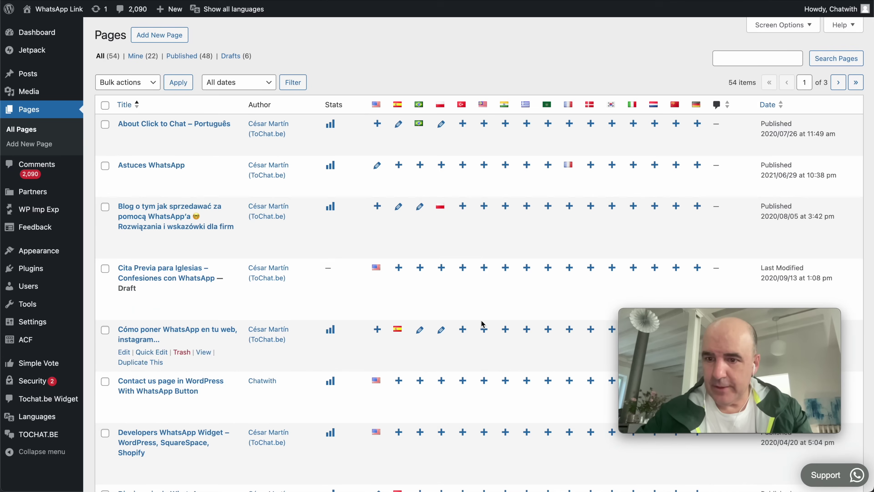
# Step: Open Appearance to view the installed themes, with GeneratePress as the active theme
pyautogui.moveTo(34, 252)
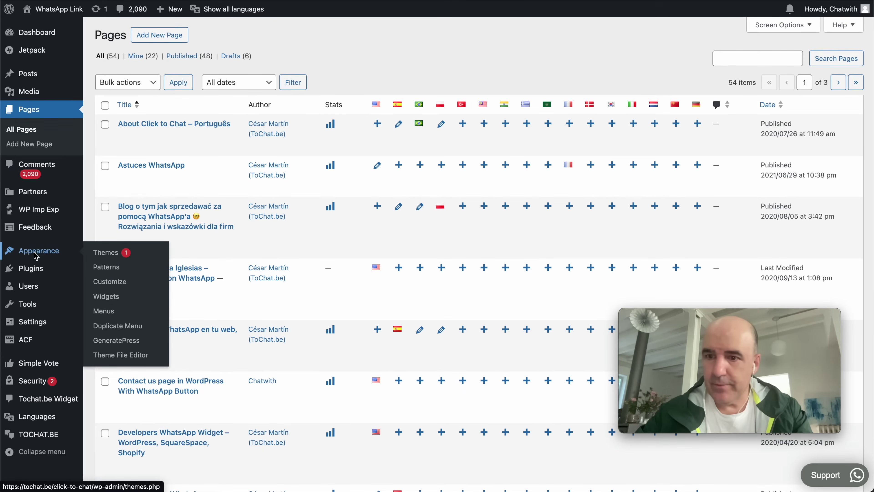
pyautogui.click(34, 252)
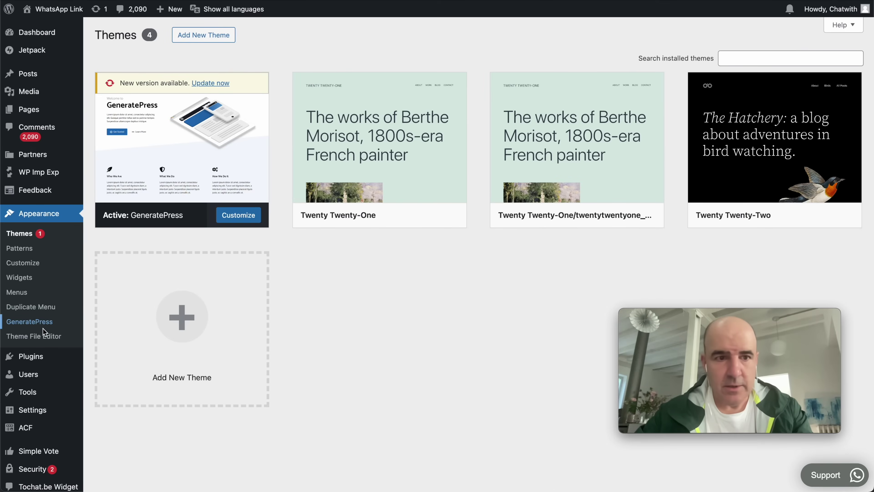
pyautogui.moveTo(40, 362)
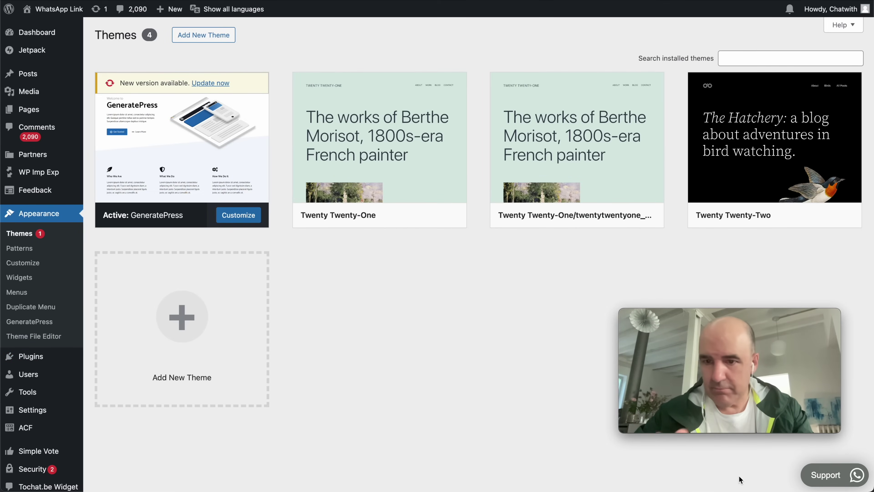
pyautogui.moveTo(462, 228)
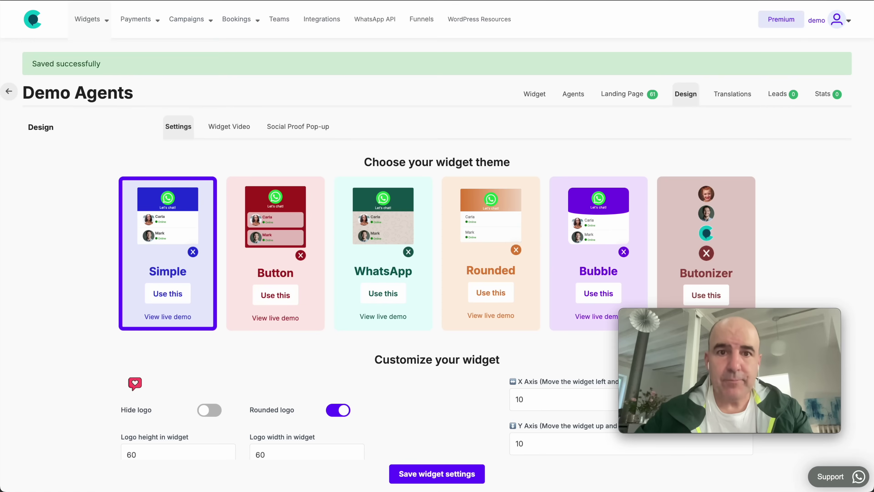
# Step: From Widgets > Create and edit, edit Demo Agents and show its FAQs tab
pyautogui.click(88, 19)
pyautogui.click(89, 51)
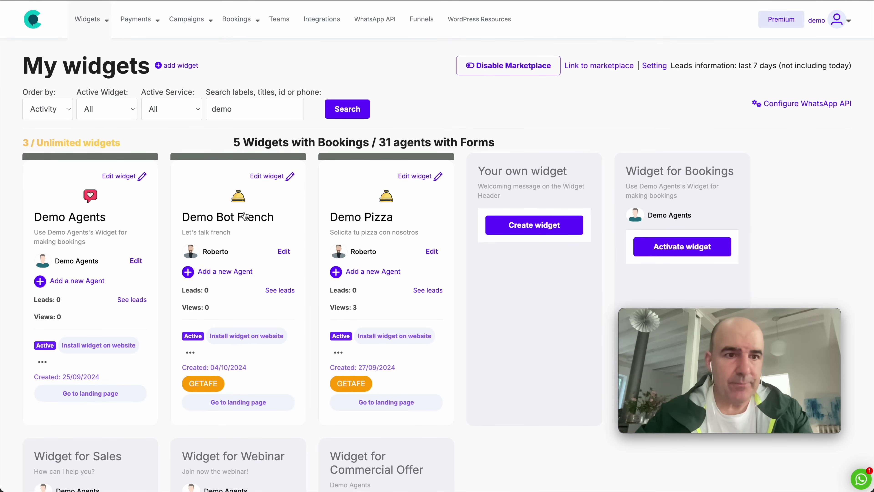
pyautogui.click(135, 261)
pyautogui.click(302, 100)
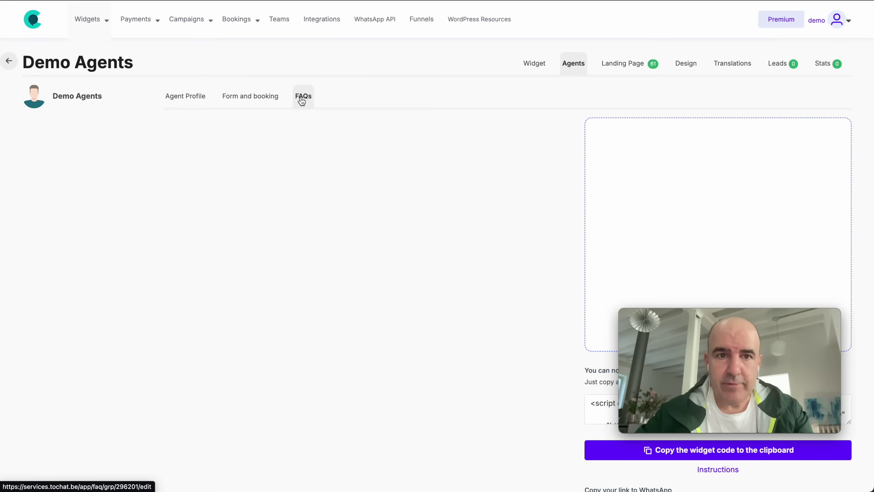
# Step: Inspect the AI data dialog's scanned FAQ URL and Custom Texts box, then close it
pyautogui.click(82, 159)
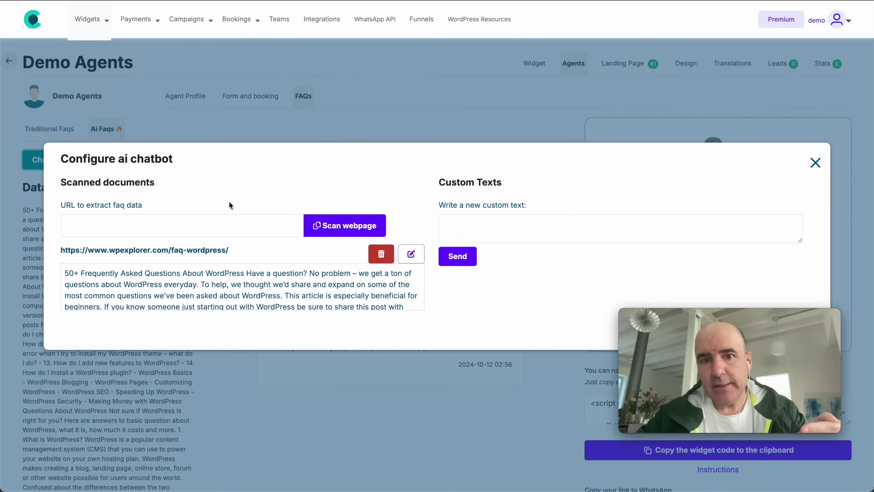
pyautogui.tripleClick(165, 251)
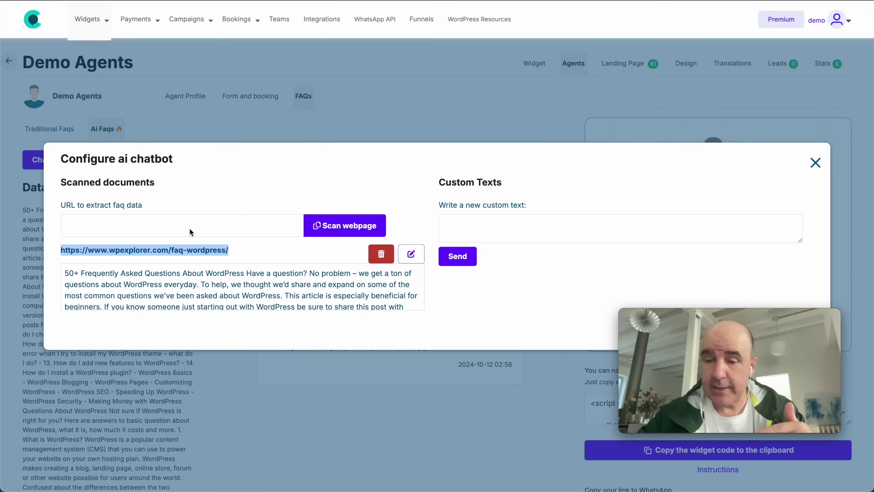
pyautogui.click(486, 227)
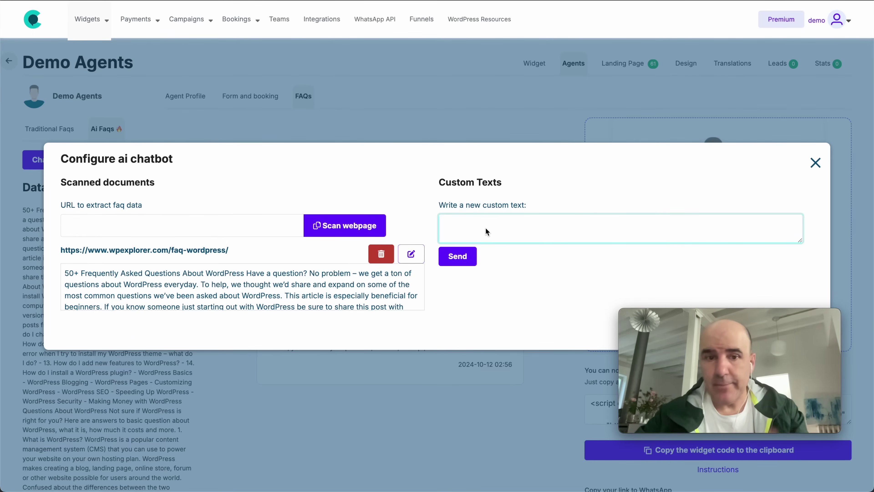
pyautogui.click(816, 164)
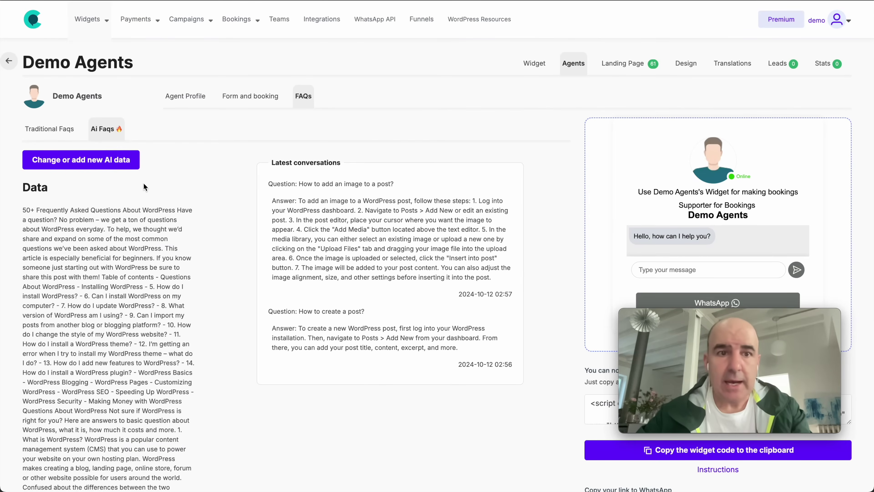
pyautogui.click(127, 164)
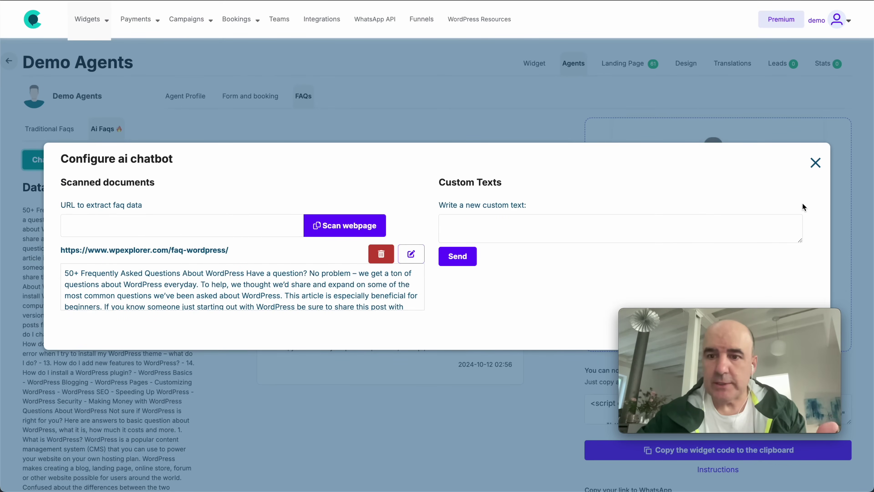
pyautogui.click(647, 224)
pyautogui.click(815, 162)
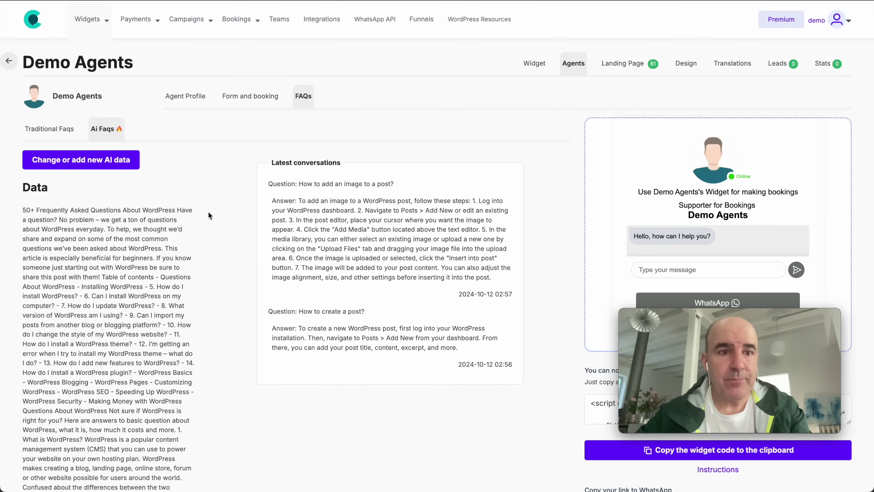
# Step: Ask the preview chatbot 'how to add a photo to my post?'
pyautogui.scroll(-2, 529, 268)
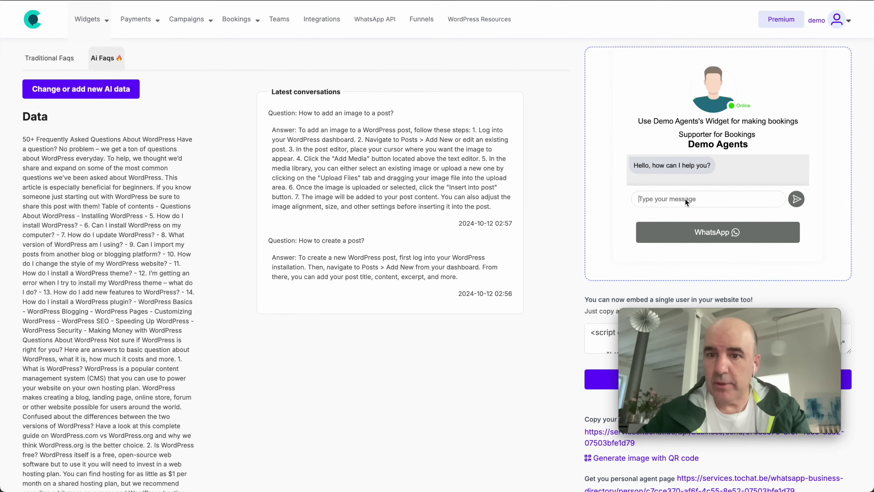
pyautogui.click(679, 198)
pyautogui.write('how to add')
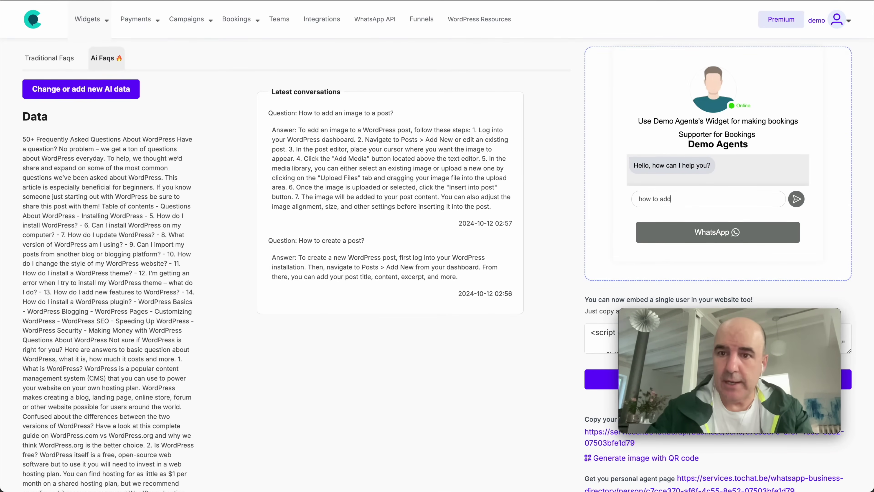
pyautogui.write(' a photo to my post?')
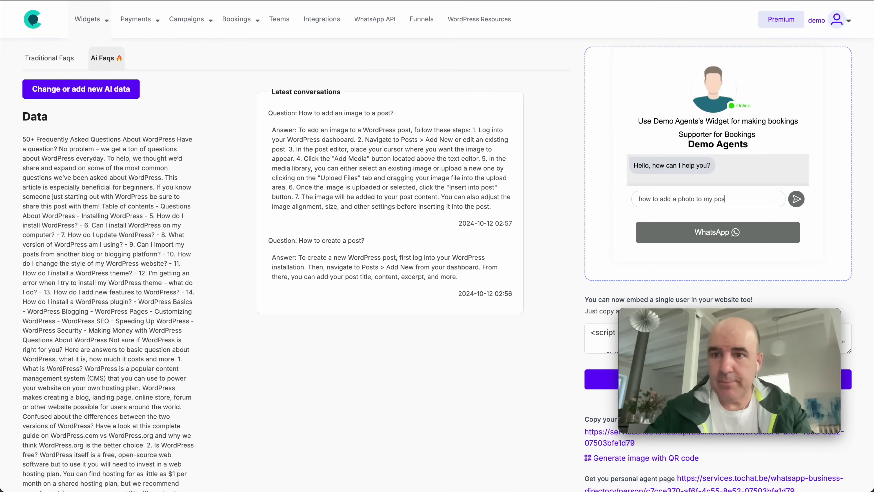
pyautogui.press('Return')
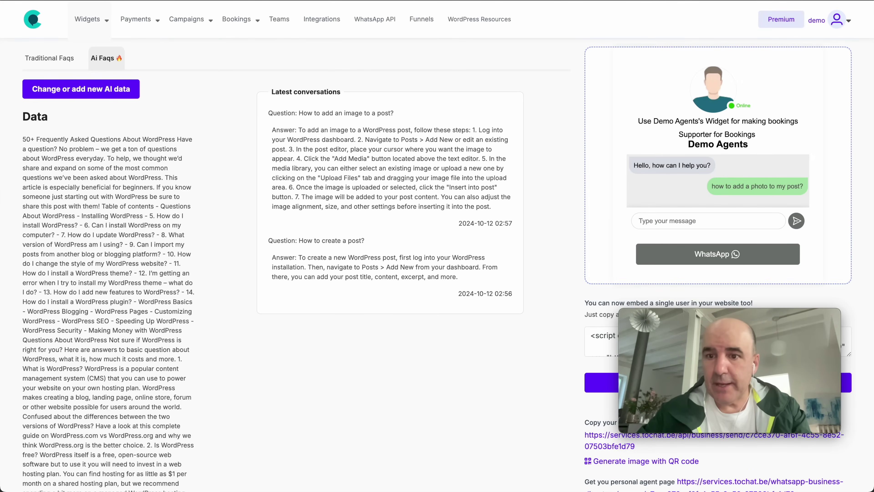
# Step: Ask 'How to upload the hoto to wordpress' and reload to refresh Latest conversations
pyautogui.scroll(-3, 714, 194)
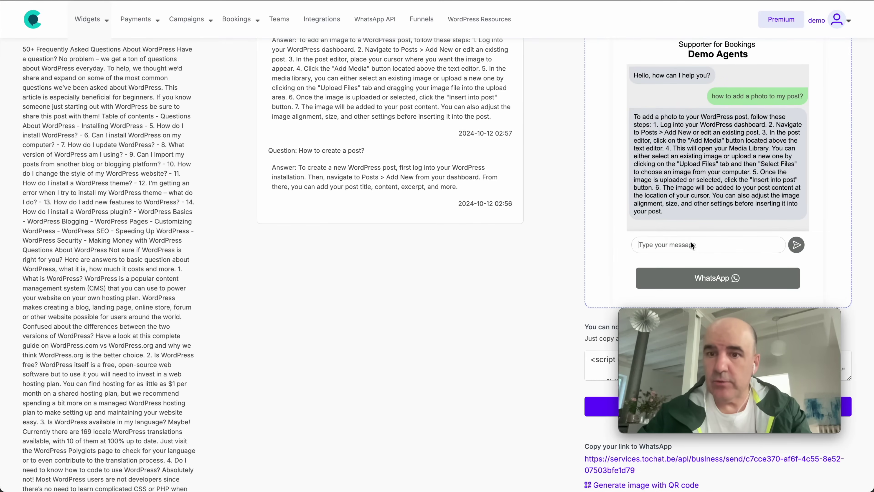
pyautogui.write('How to upload ')
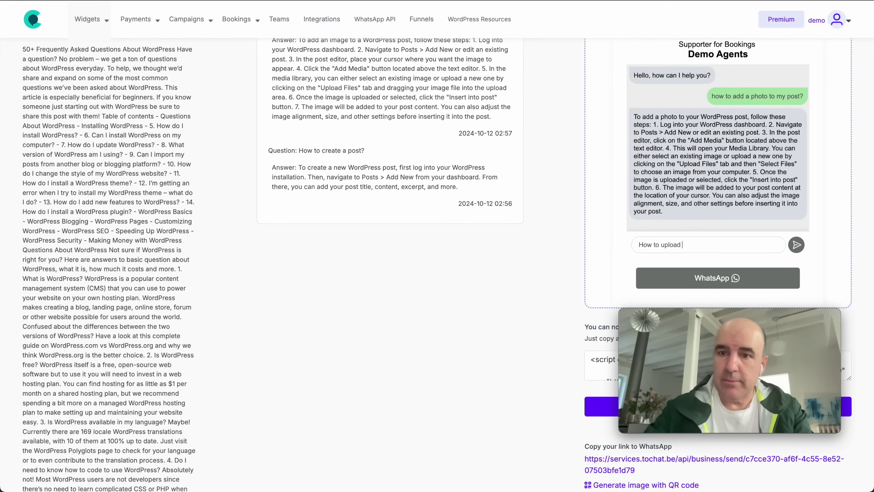
pyautogui.write('a pgot')
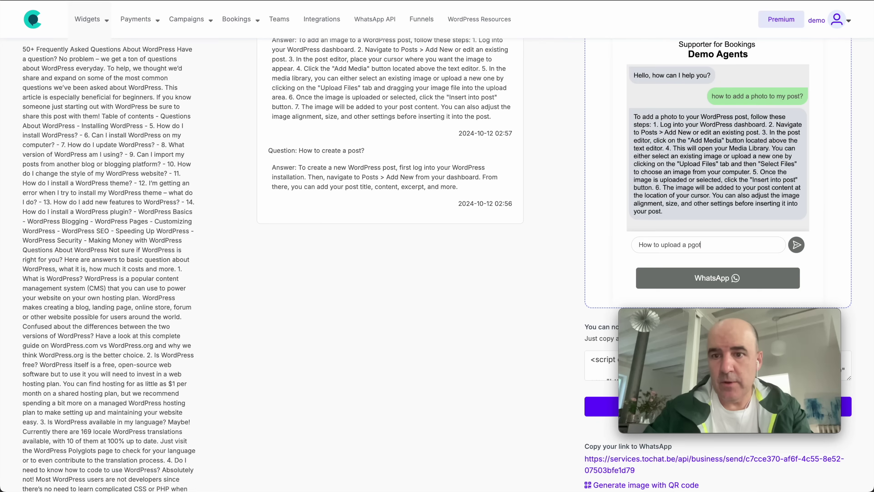
pyautogui.write('he hoto to word')
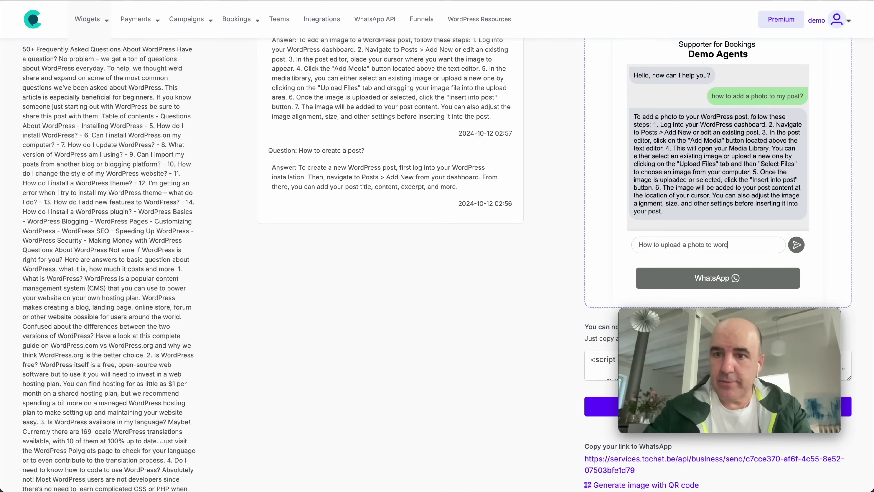
pyautogui.write('press')
pyautogui.press('Return')
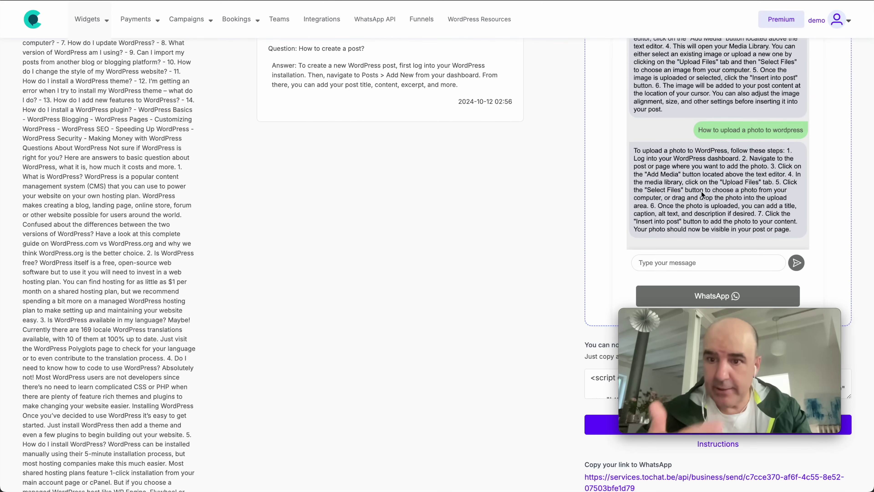
pyautogui.scroll(3, 730, 235)
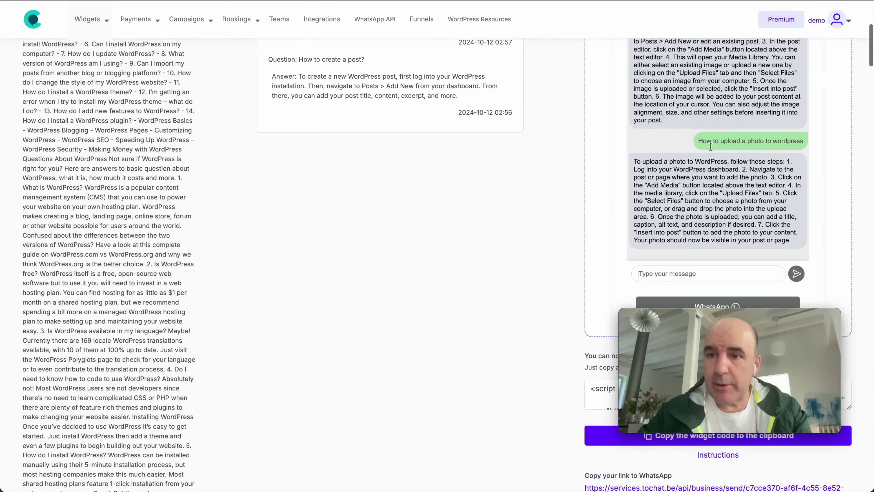
pyautogui.press('super+r')
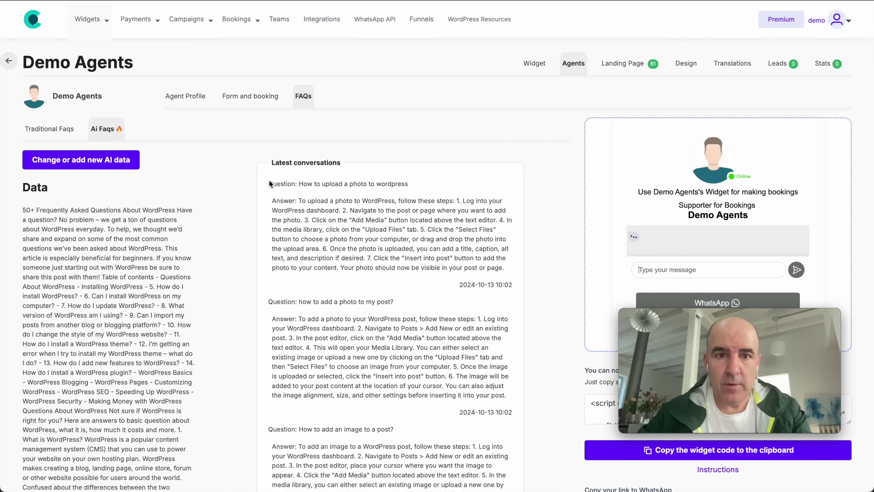
# Step: Select the newest question and answer, review the list, and reload the Ai Faqs page
pyautogui.moveTo(269, 184); pyautogui.dragTo(465, 364)
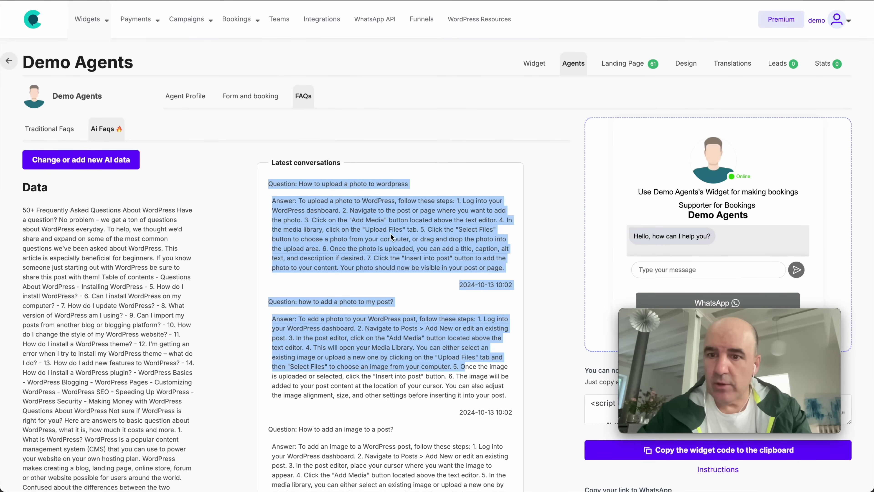
pyautogui.scroll(-3, 396, 248)
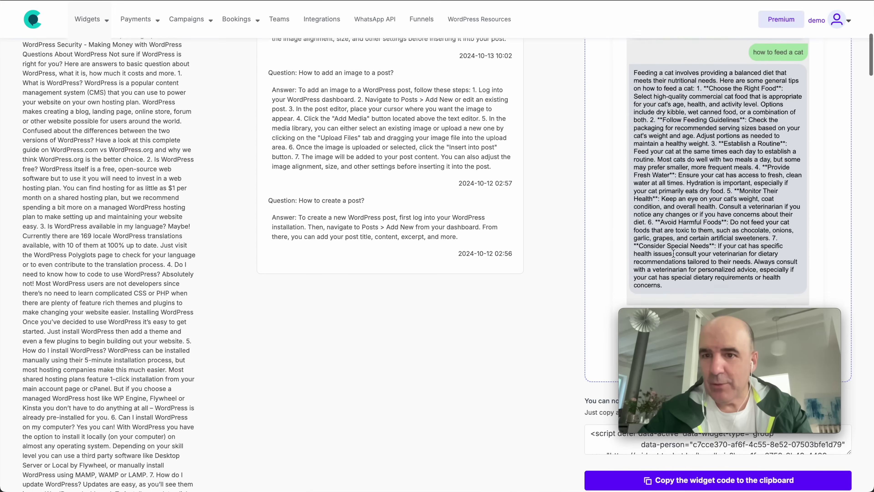
pyautogui.scroll(-5, 661, 198)
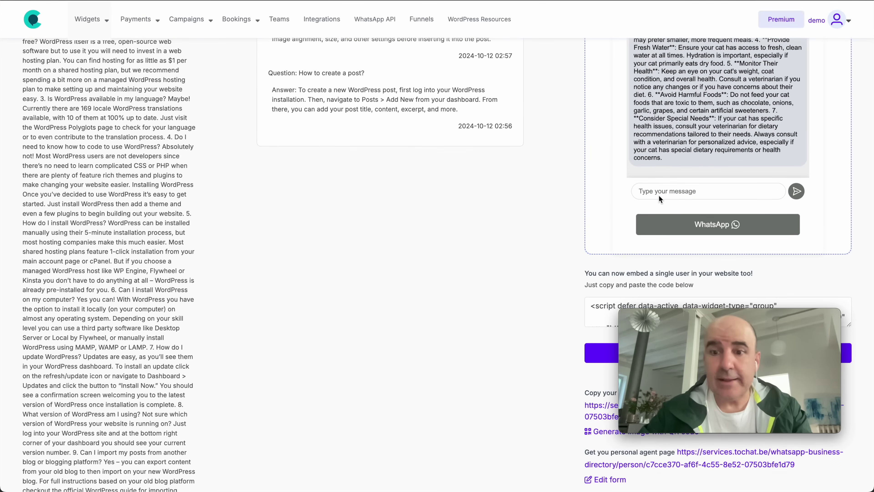
pyautogui.scroll(7, 470, 180)
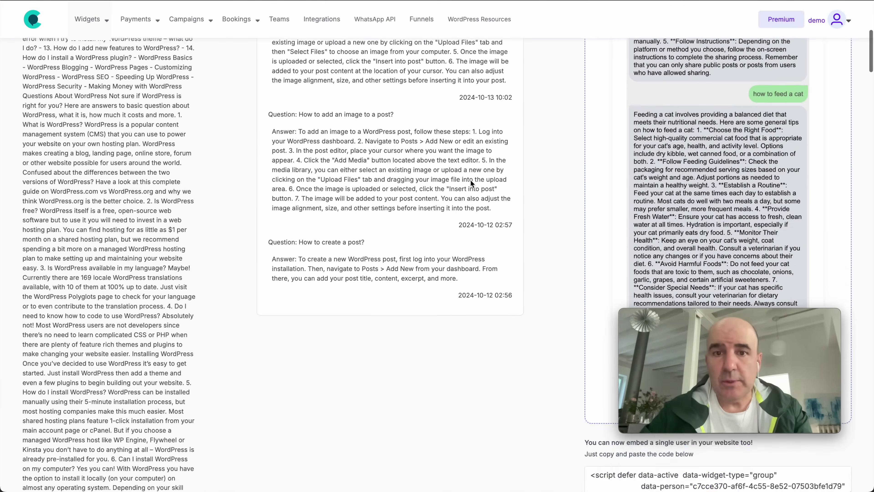
pyautogui.press('super+r')
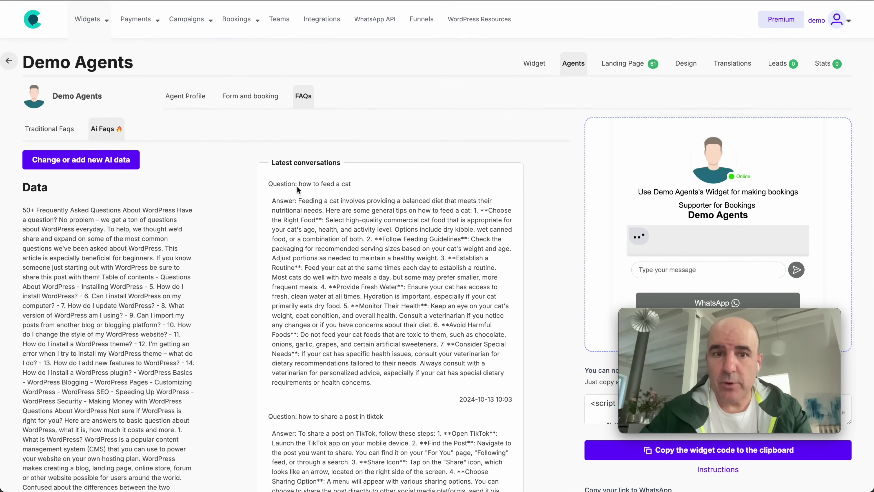
# Step: Select the 'how to feed a cat' Q&A, then reopen the AI chatbot data configuration
pyautogui.tripleClick(297, 186)
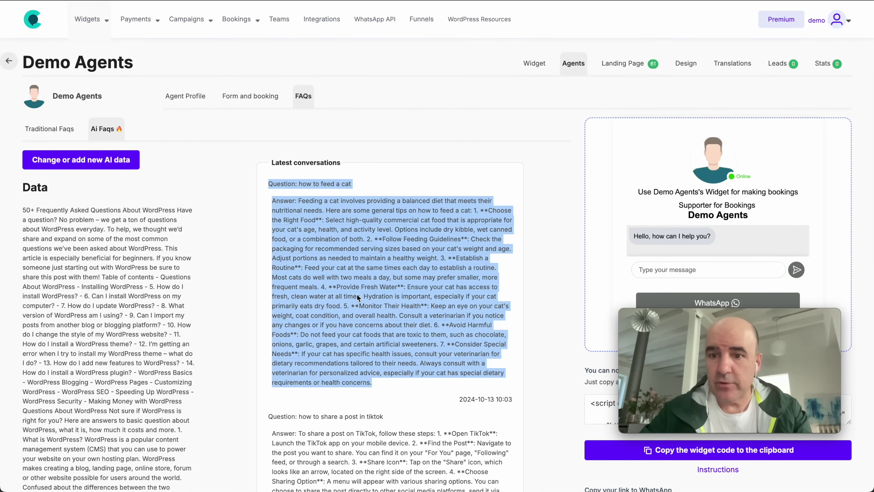
pyautogui.moveTo(116, 219); pyautogui.dragTo(133, 378)
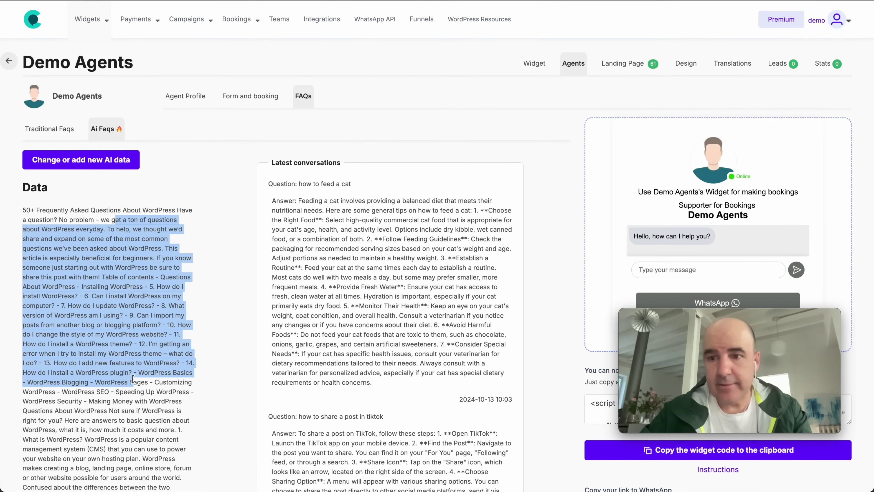
pyautogui.click(297, 261)
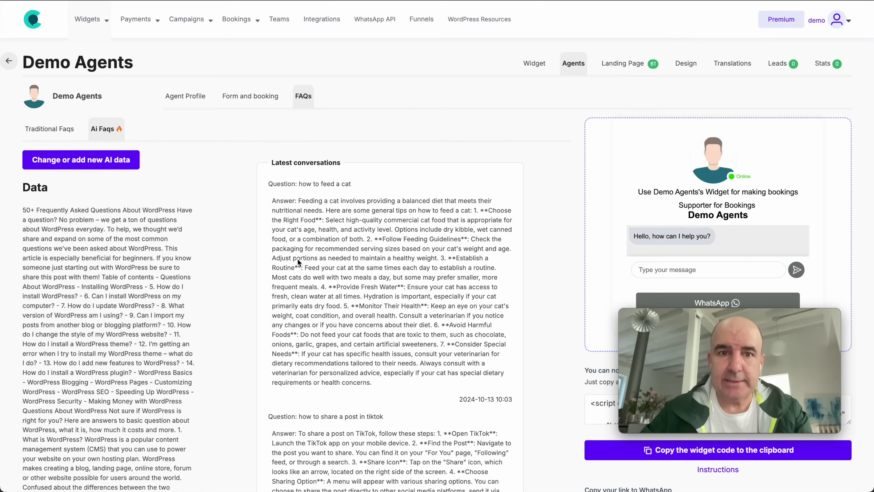
pyautogui.moveTo(267, 181); pyautogui.dragTo(443, 397)
pyautogui.scroll(-20, 443, 397)
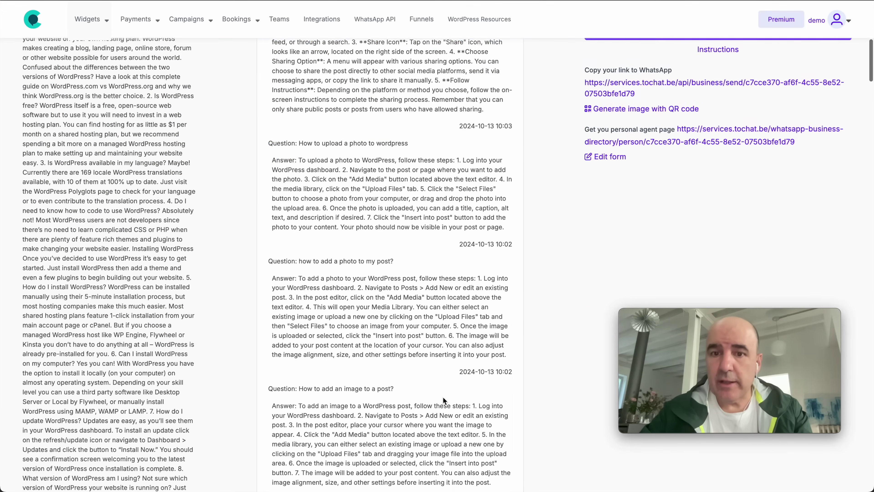
pyautogui.scroll(20, 442, 397)
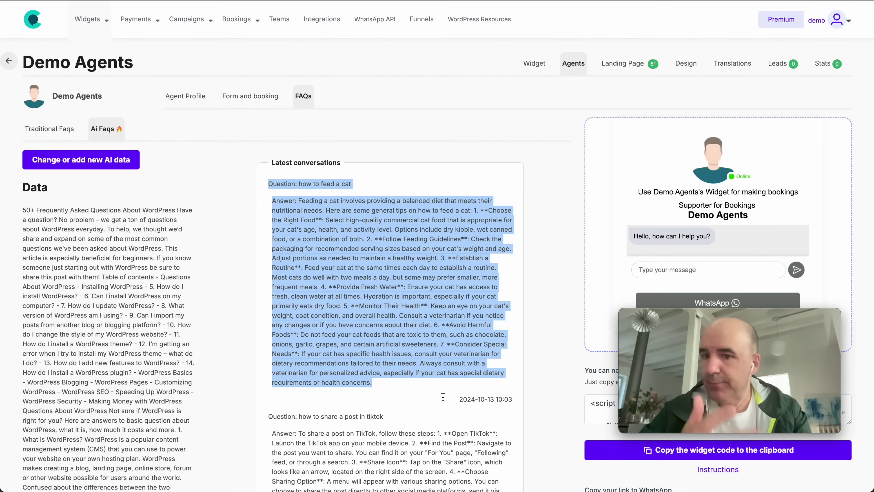
pyautogui.click(103, 158)
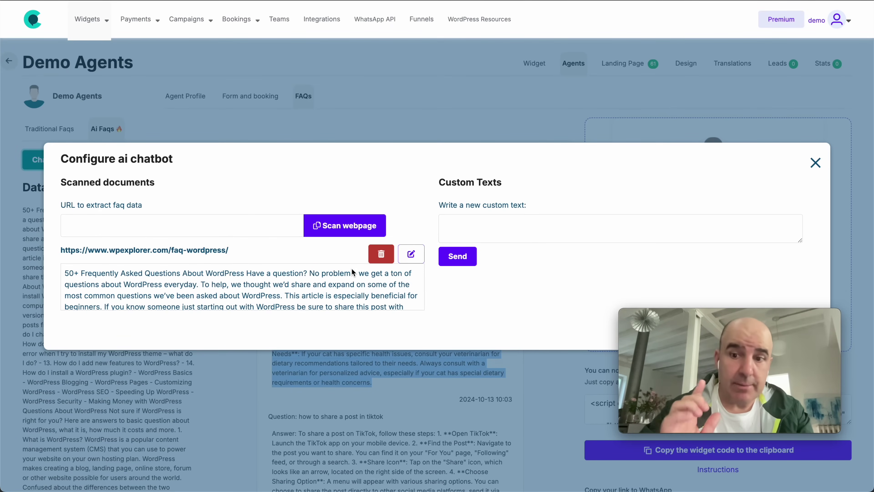
pyautogui.click(478, 222)
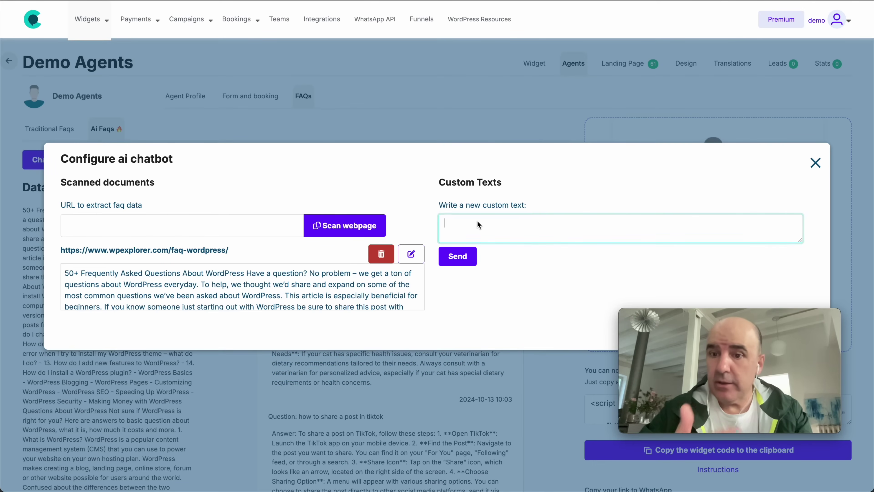
pyautogui.click(816, 161)
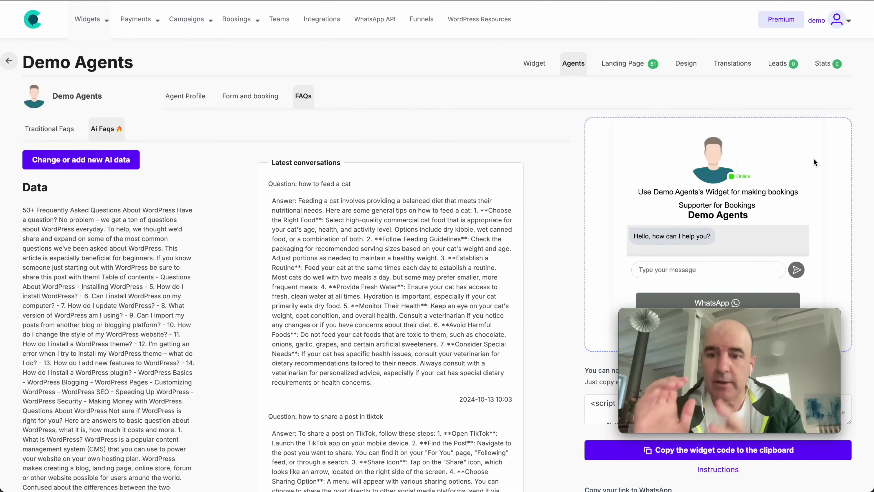
# Step: Open the Demo Agents widget's install code from My widgets and select its key number
pyautogui.click(89, 19)
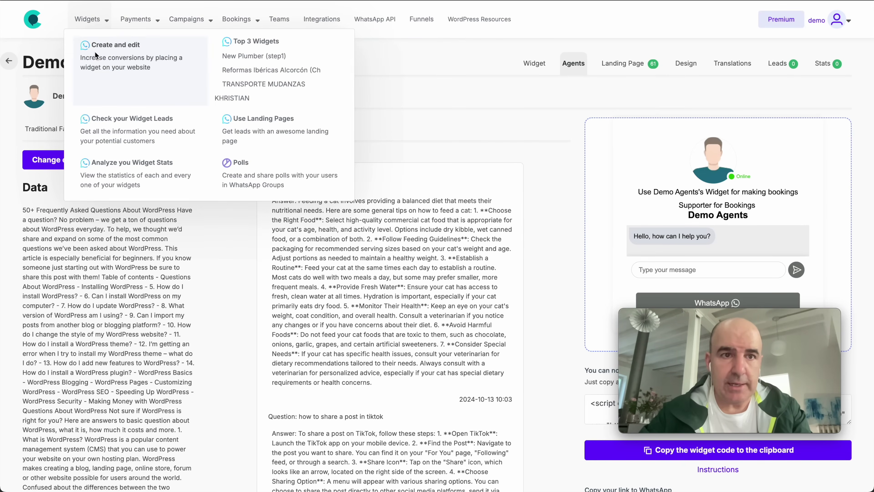
pyautogui.click(95, 52)
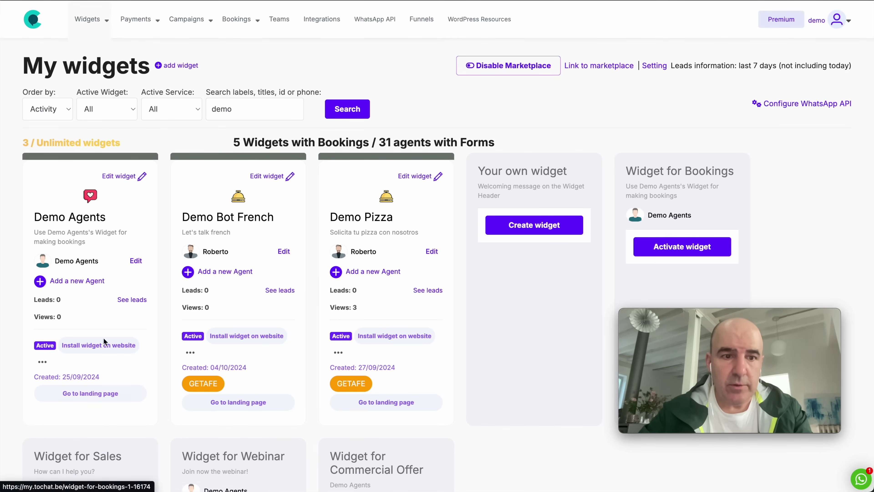
pyautogui.click(121, 181)
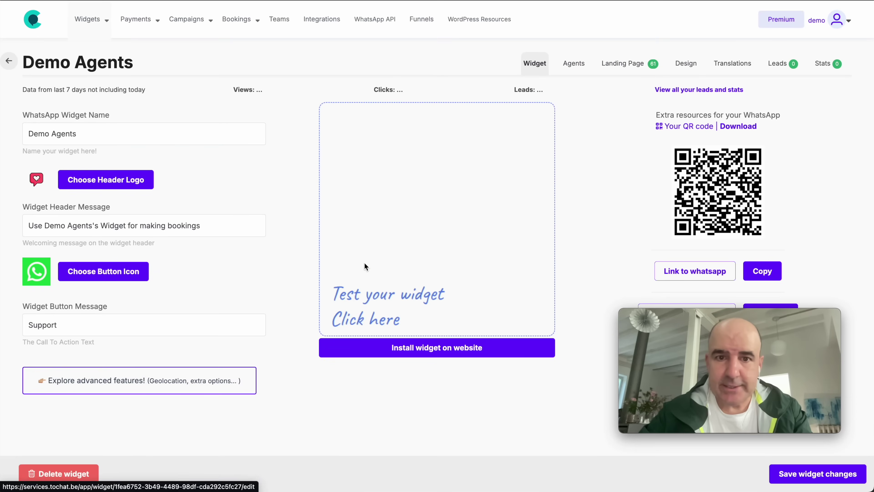
pyautogui.click(448, 349)
pyautogui.click(421, 250)
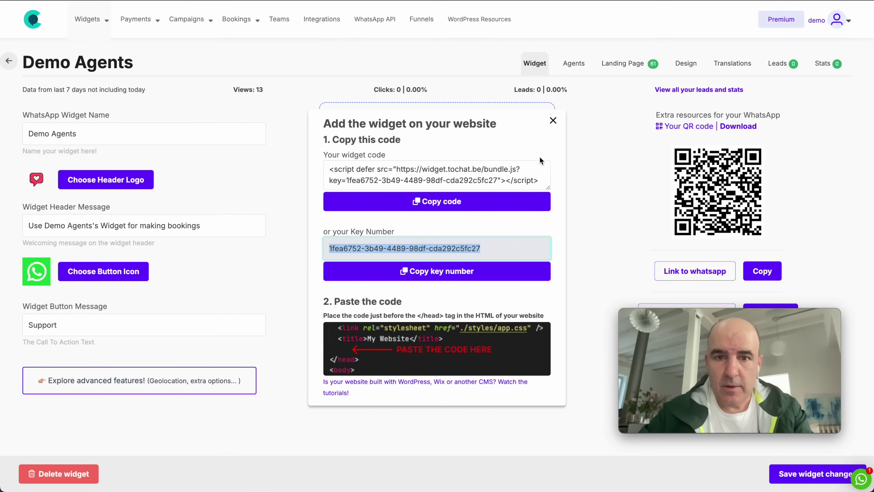
# Step: Close the install-code dialog and go to the Tochat.be Widget settings in the WordPress sidebar
pyautogui.click(553, 123)
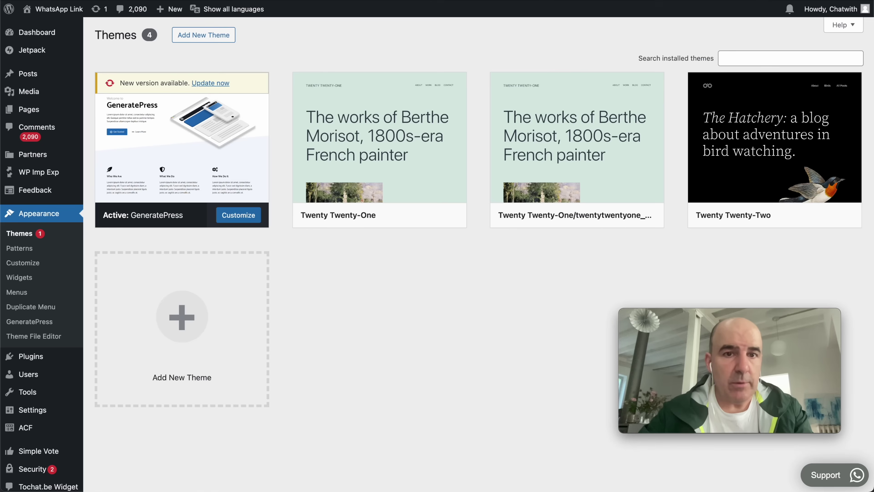
pyautogui.scroll(-2, 46, 405)
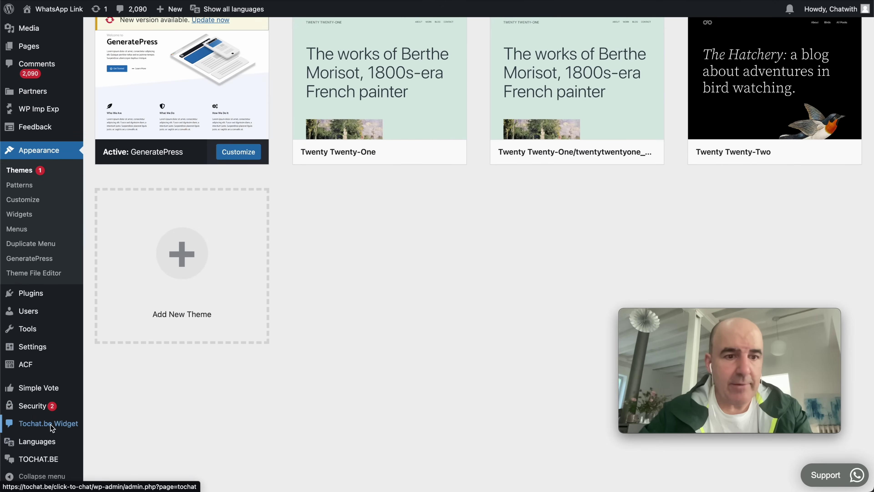
pyautogui.click(51, 424)
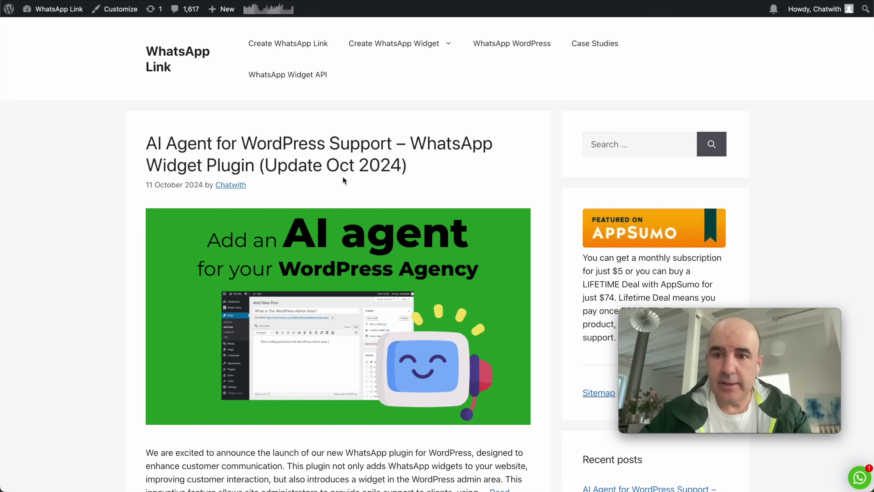
# Step: Scroll through the 'AI Agent for WordPress Support' post and back to the top
pyautogui.scroll(-10, 343, 176)
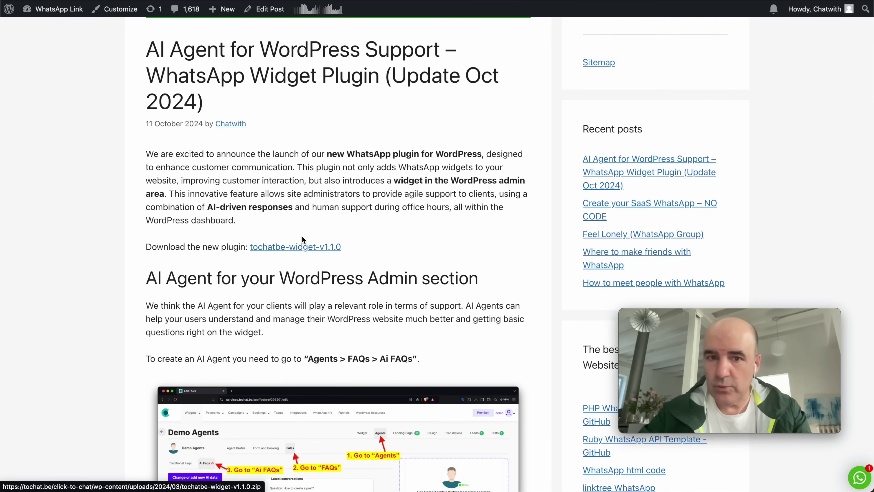
pyautogui.scroll(7, 303, 240)
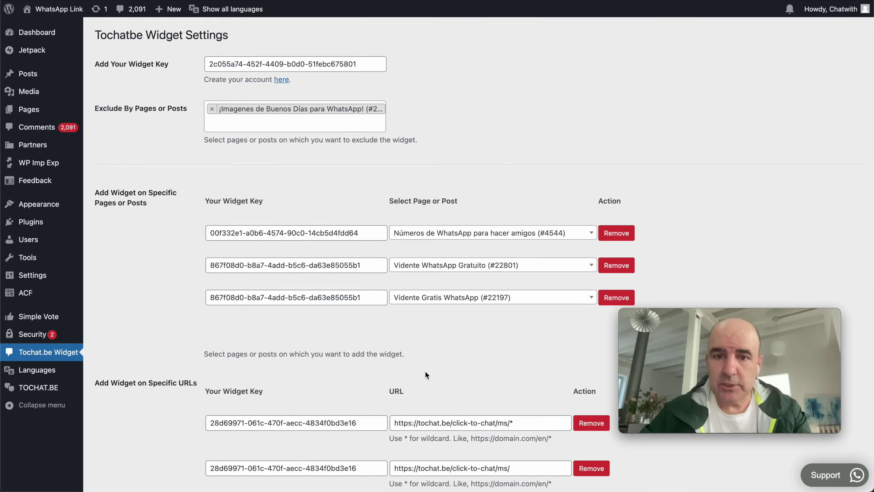
# Step: Put the Demo Agents key in the Add Widget For Internal Use field and save the settings
pyautogui.scroll(-5, 425, 371)
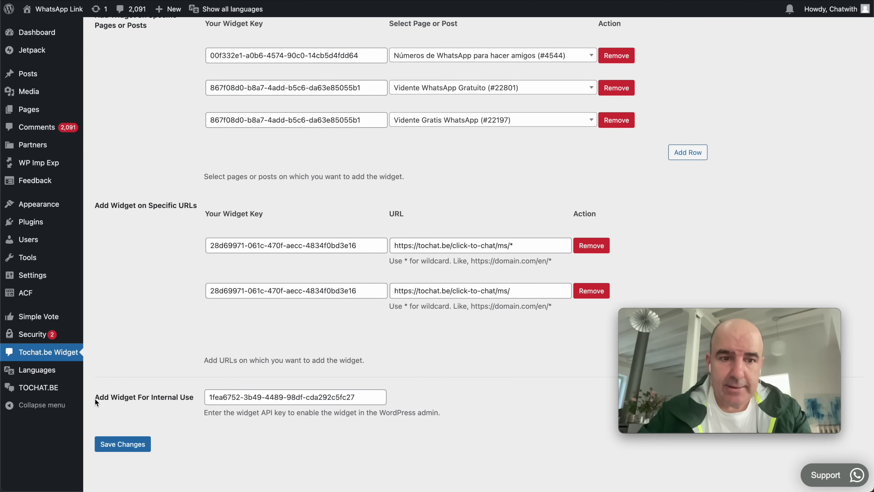
pyautogui.moveTo(95, 398); pyautogui.dragTo(192, 400)
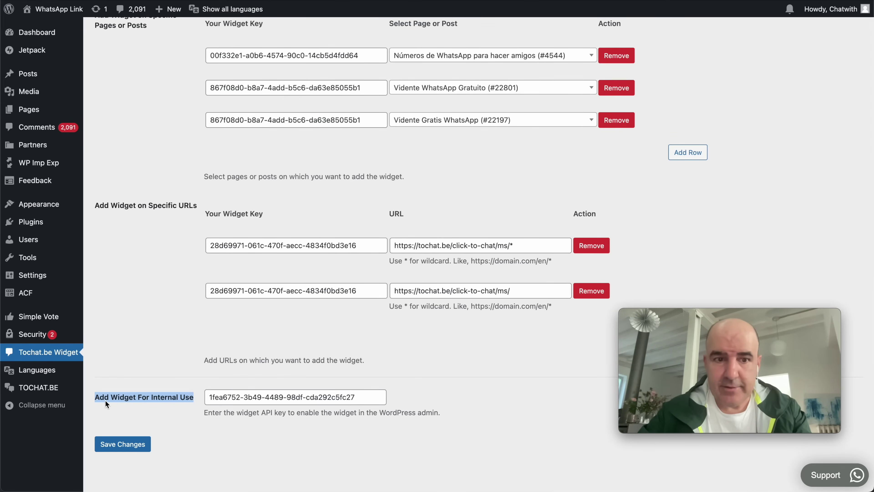
pyautogui.tripleClick(237, 395)
pyautogui.press('Right')
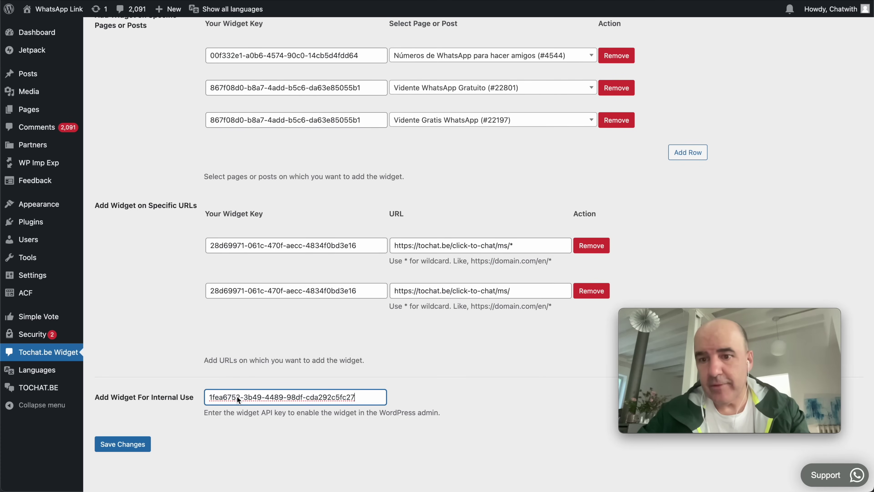
pyautogui.click(123, 444)
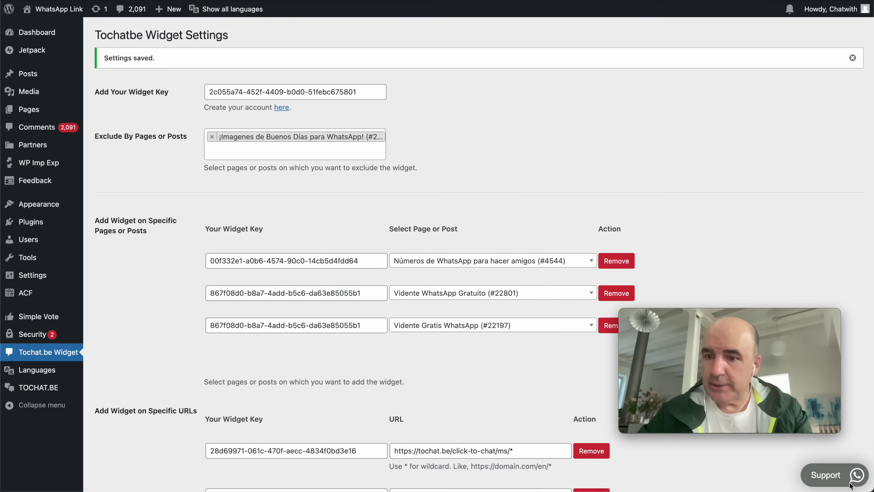
# Step: Expand the Demo Agents conversation in the admin Support widget, then close the widget
pyautogui.click(850, 483)
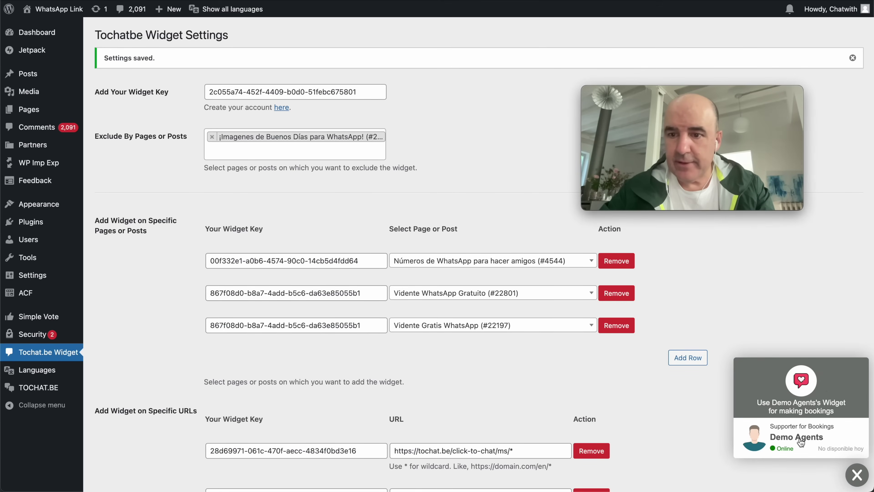
pyautogui.click(785, 433)
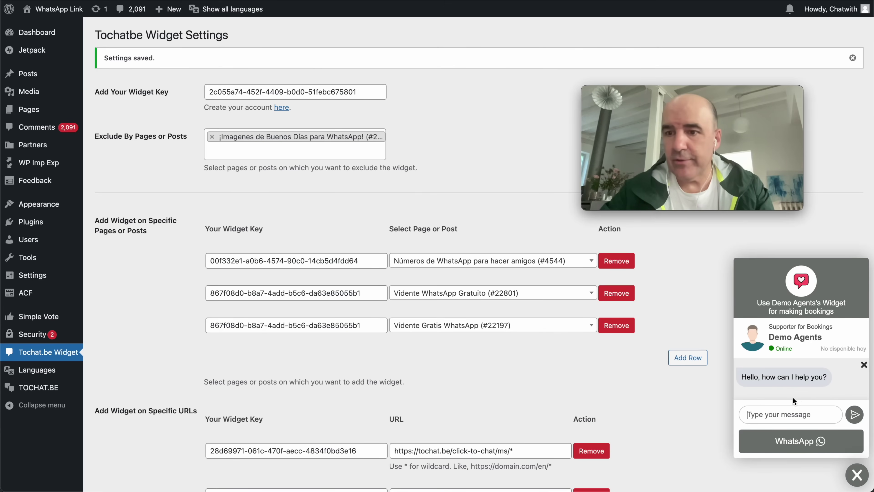
pyautogui.click(857, 474)
pyautogui.scroll(-5, 285, 294)
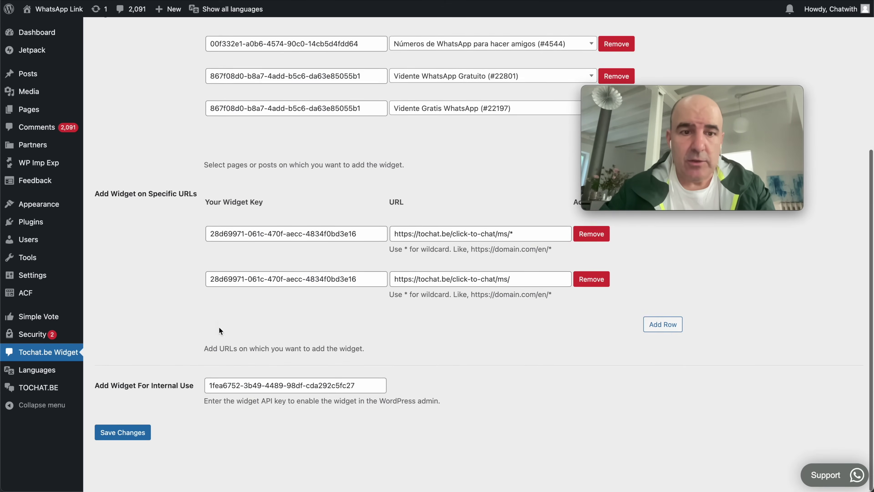
pyautogui.moveTo(95, 390); pyautogui.dragTo(182, 392)
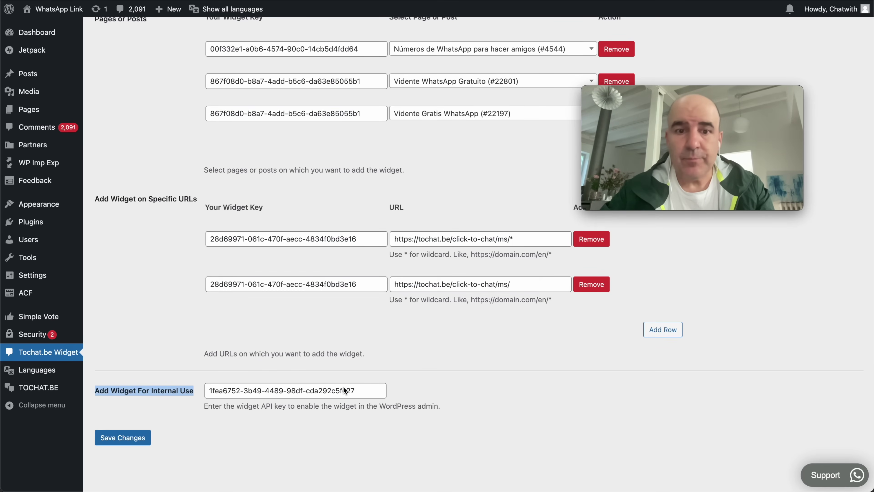
# Step: Reopen Support, book 16 October at 11:20 AM, then go back to the date calendar
pyautogui.click(825, 472)
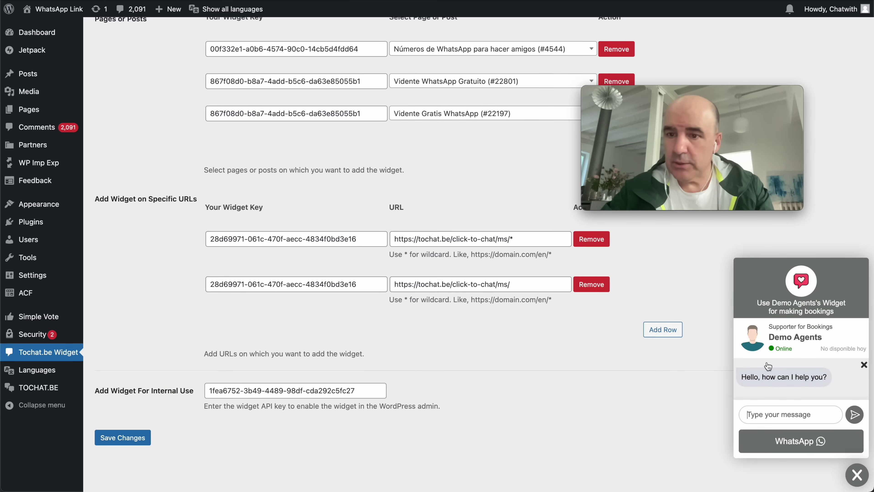
pyautogui.click(790, 441)
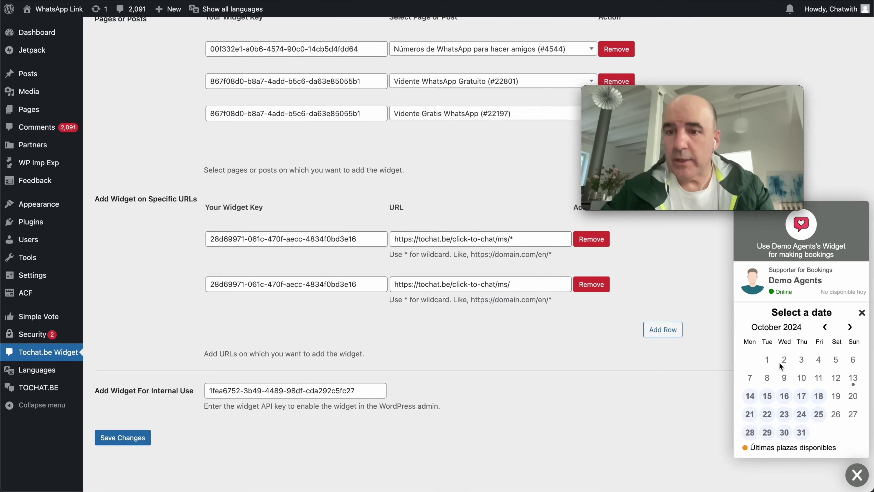
pyautogui.click(783, 400)
pyautogui.click(783, 396)
pyautogui.click(837, 393)
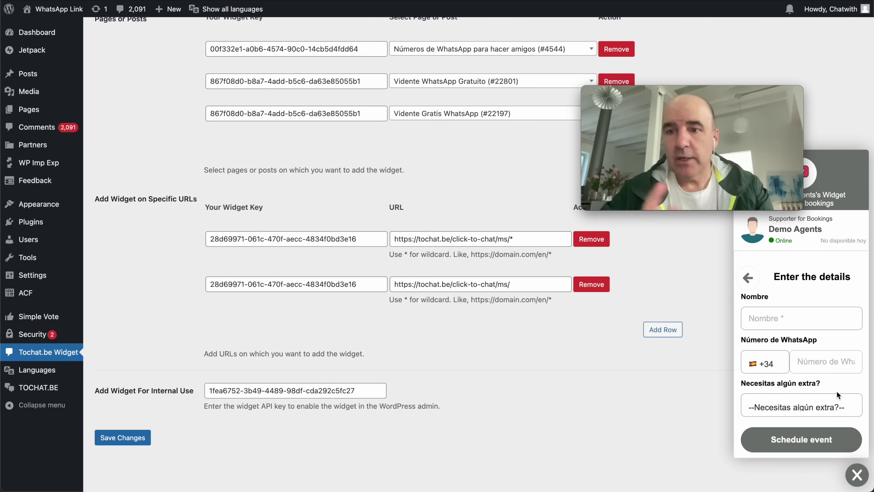
pyautogui.click(750, 280)
pyautogui.click(752, 329)
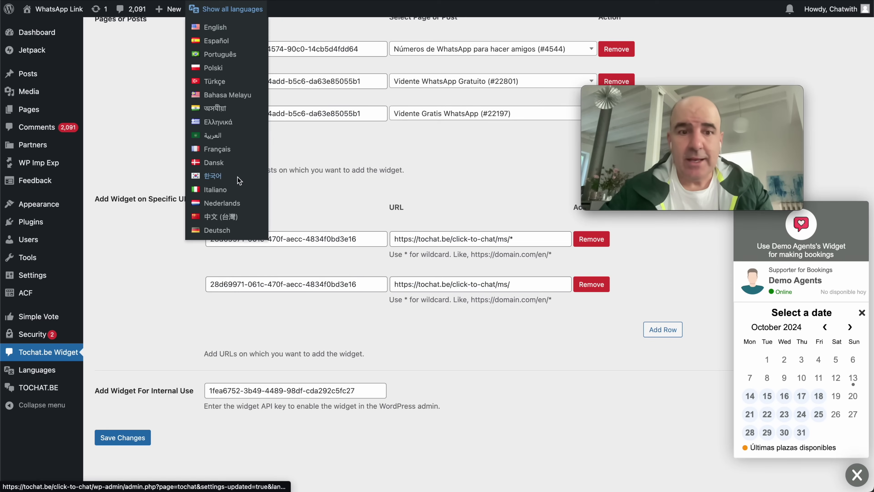
# Step: Go to the WordPress Resources blog page in Chatwith and skim it
pyautogui.moveTo(95, 393); pyautogui.dragTo(116, 396)
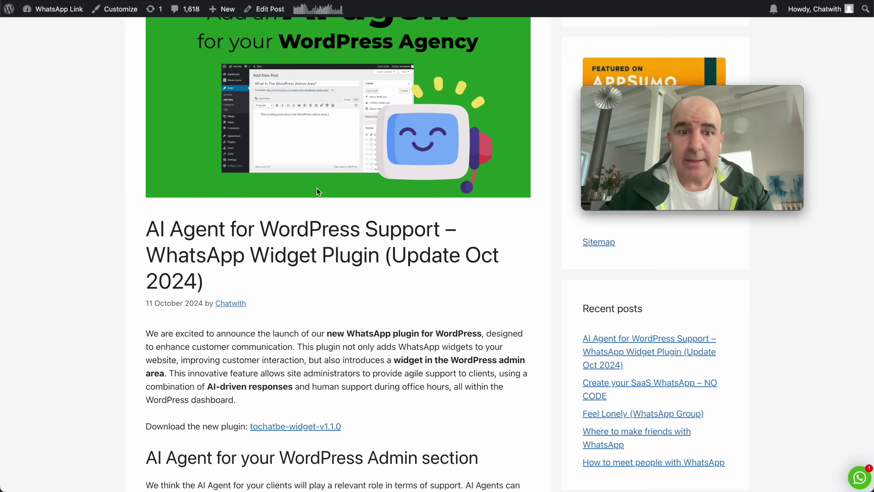
pyautogui.scroll(5, 317, 188)
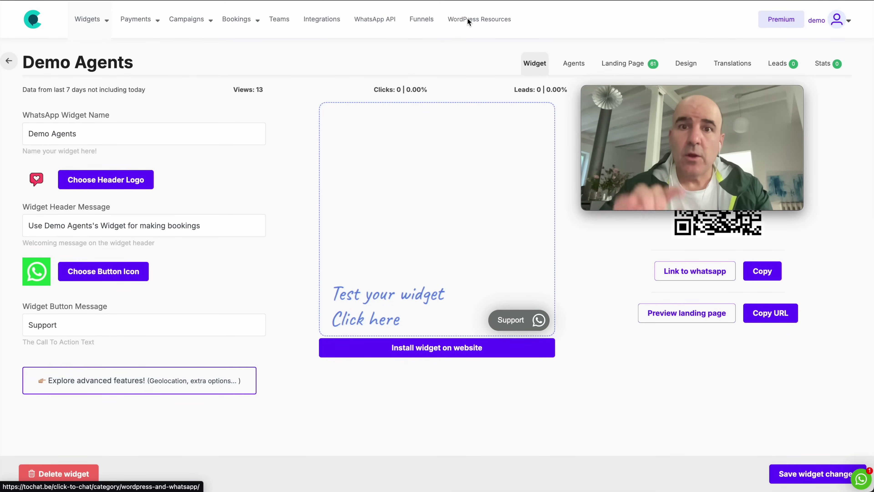
pyautogui.click(468, 20)
pyautogui.scroll(-7, 335, 261)
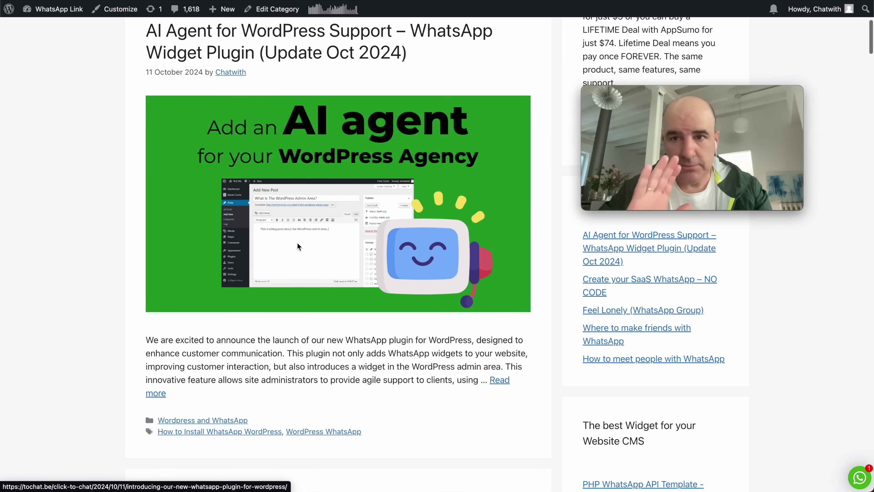
pyautogui.scroll(7, 302, 196)
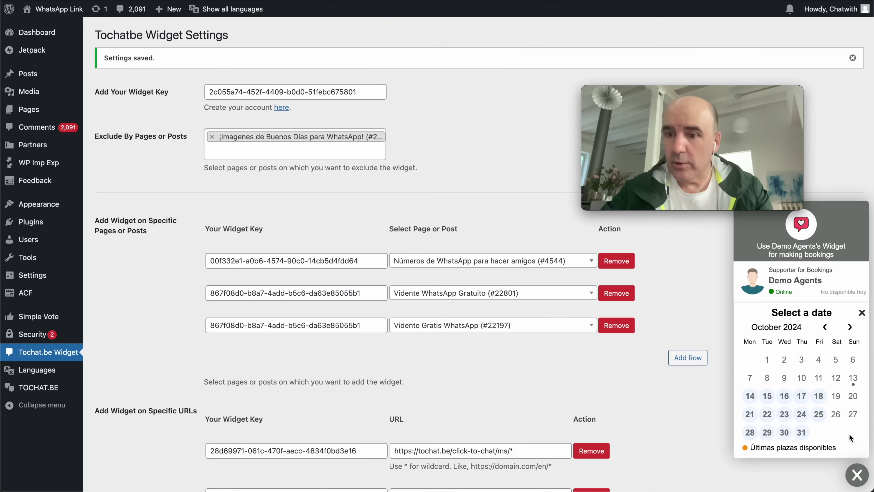
pyautogui.click(857, 475)
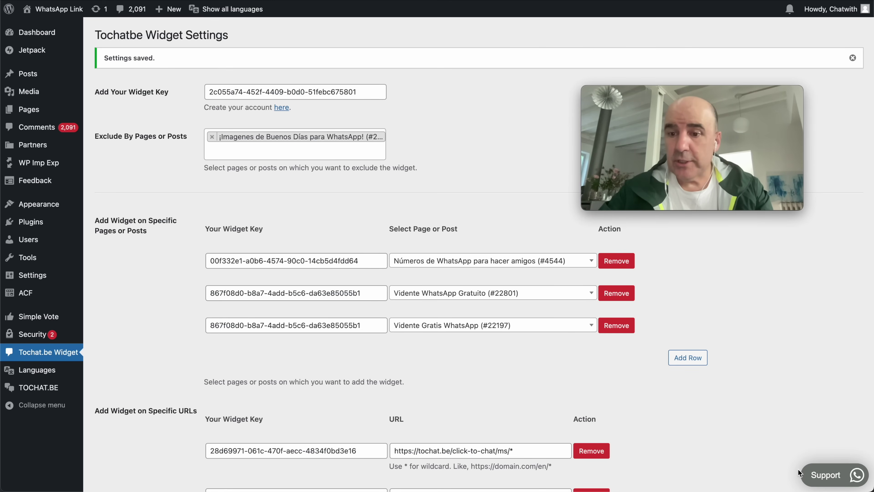
pyautogui.click(821, 476)
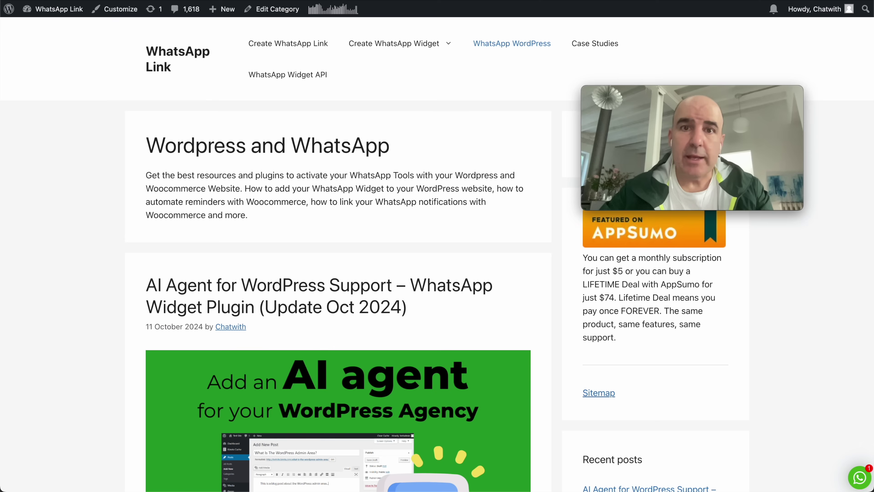
pyautogui.moveTo(428, 111)
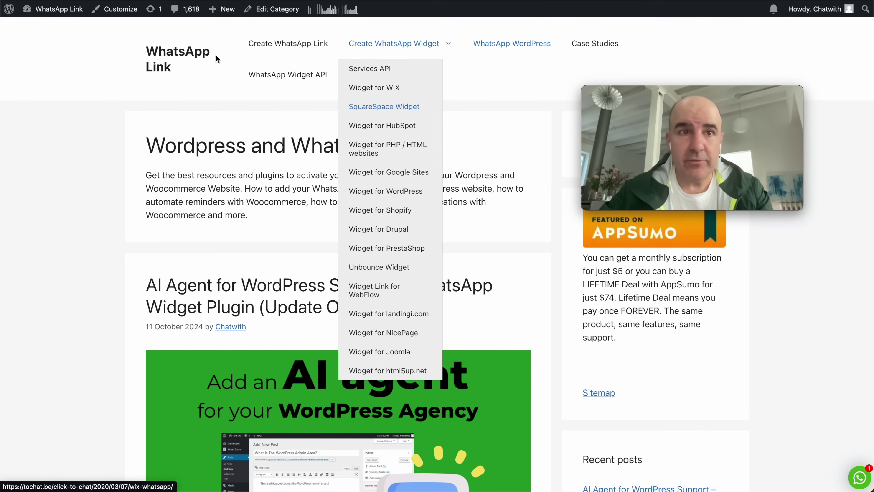
# Step: Go to services.tochat.be and open the Webhook leads integration under Integrations
pyautogui.scroll(-5, 338, 258)
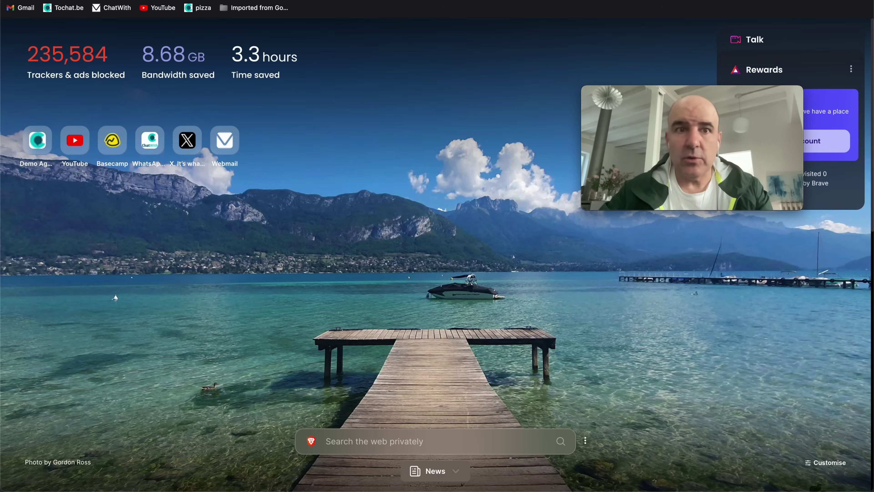
pyautogui.press('super+l')
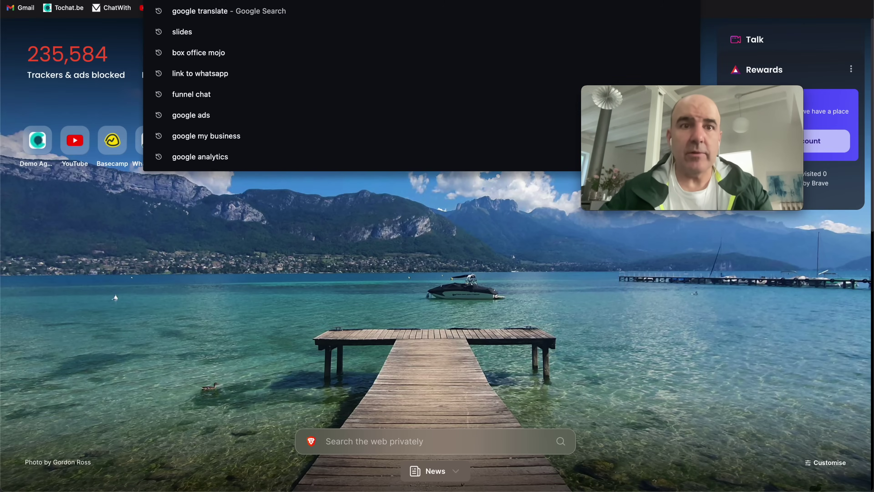
pyautogui.write('w')
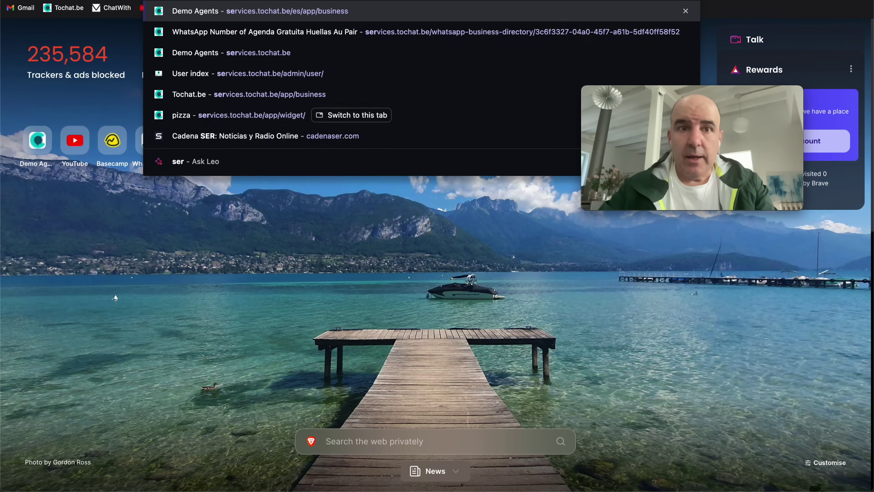
pyautogui.press('Escape')
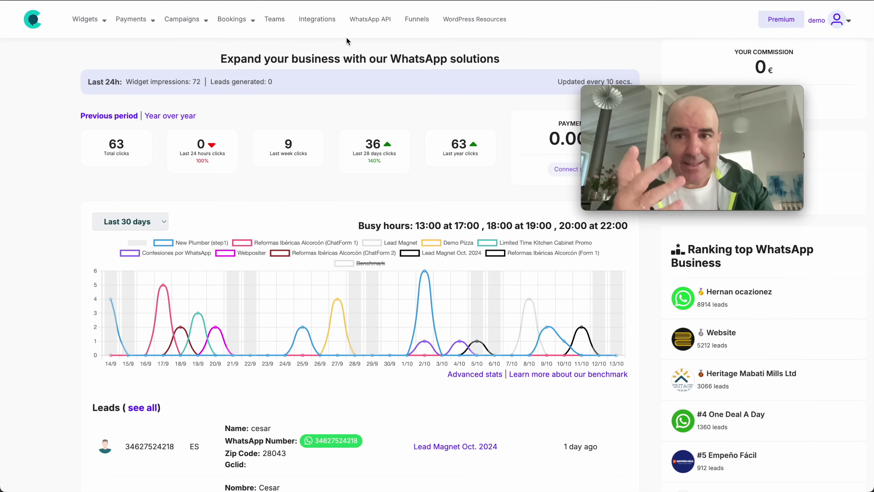
pyautogui.click(318, 23)
pyautogui.click(613, 259)
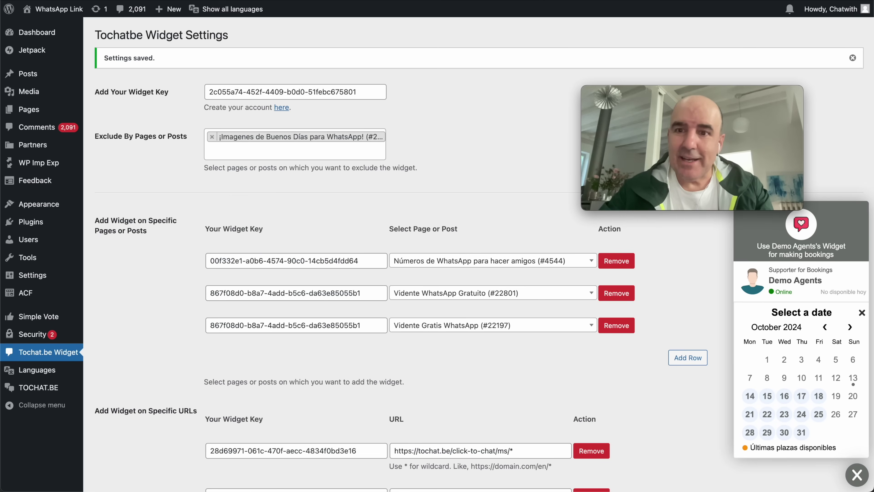
# Step: Close the booking widget, reopen it with Support, then close it again
pyautogui.click(856, 475)
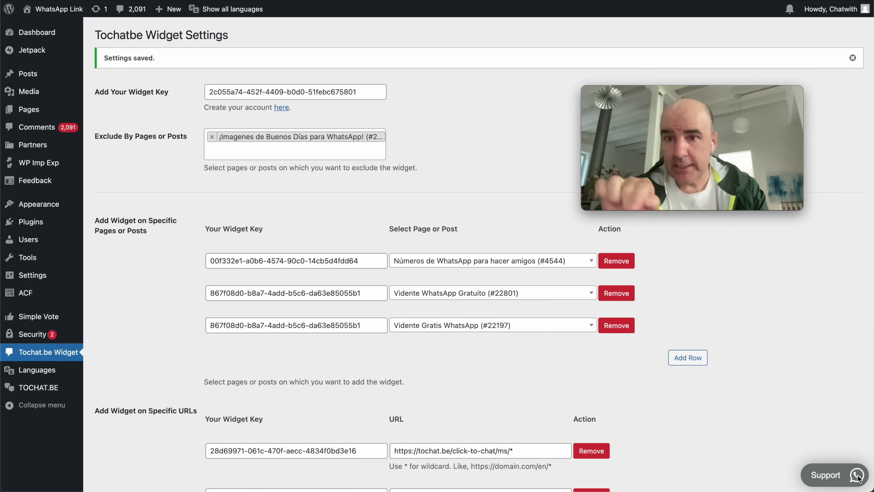
pyautogui.click(840, 476)
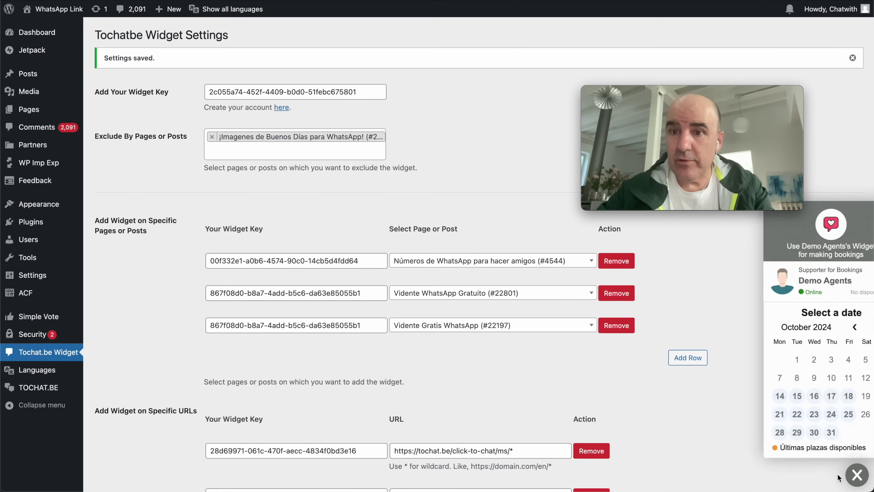
pyautogui.click(856, 475)
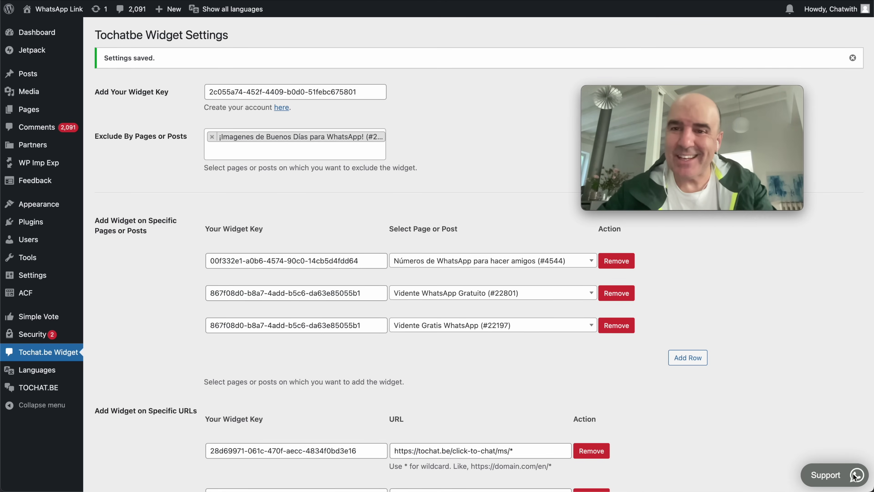